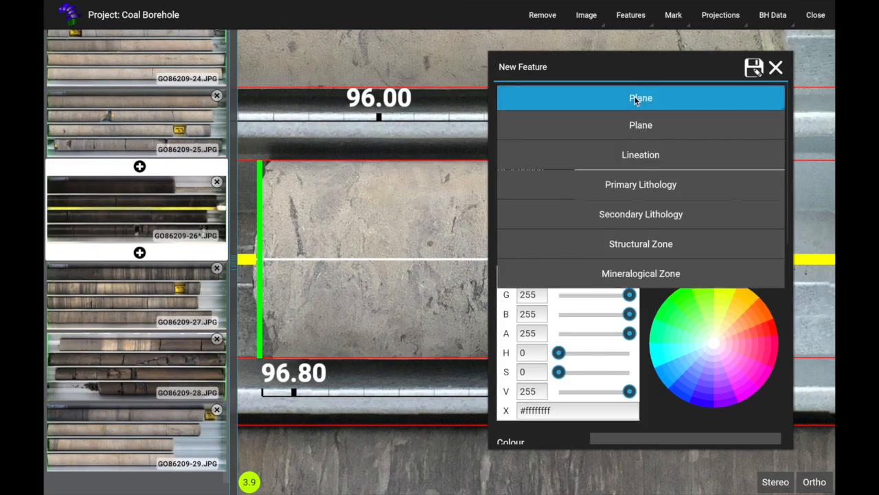
{"action": "left_click", "coordinate": [637, 218]}
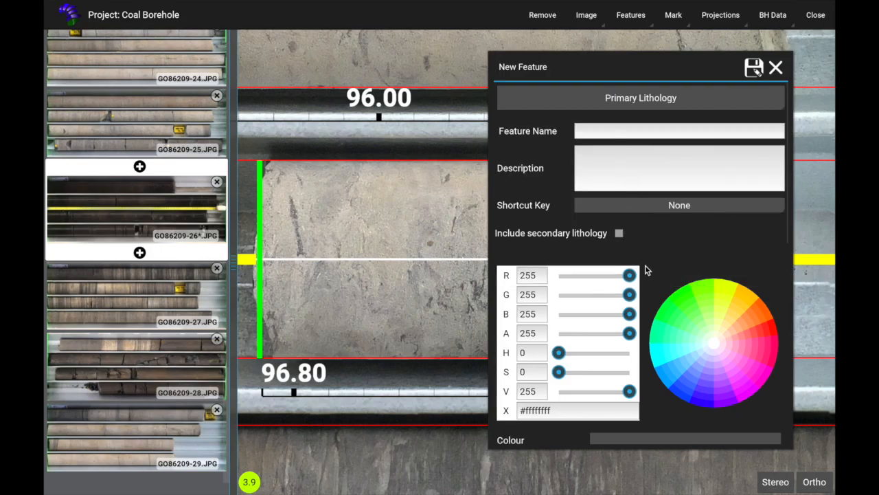
{"action": "left_click", "coordinate": [678, 303]}
{"action": "scroll", "coordinate": [667, 302], "scroll_direction": "down", "scroll_amount": 3}
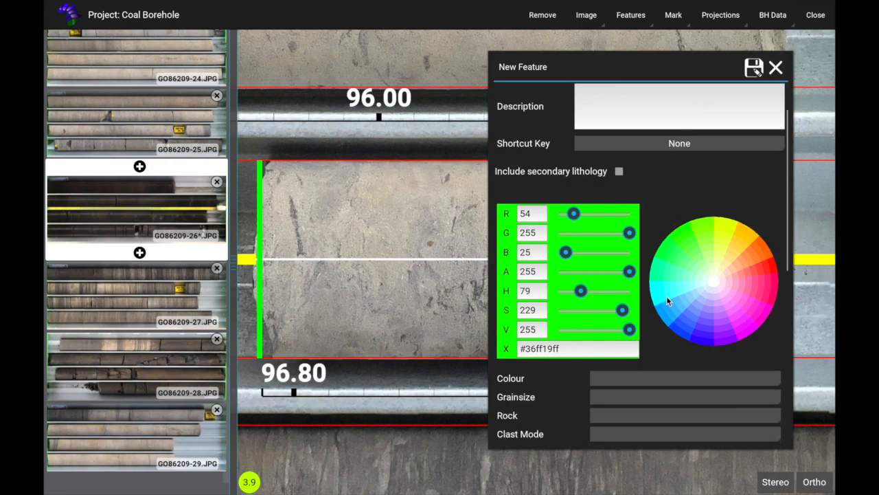
{"action": "scroll", "coordinate": [665, 301], "scroll_direction": "down", "scroll_amount": 3}
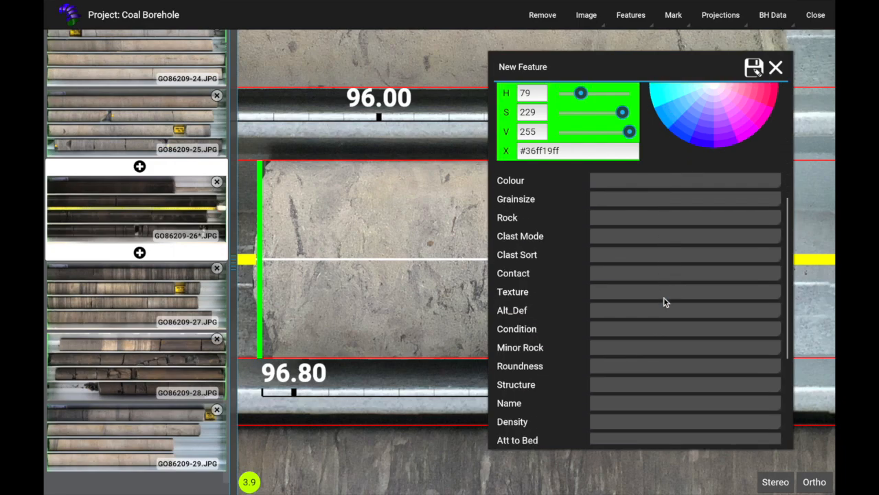
{"action": "scroll", "coordinate": [663, 296], "scroll_direction": "down", "scroll_amount": 5}
{"action": "scroll", "coordinate": [621, 231], "scroll_direction": "up", "scroll_amount": 4}
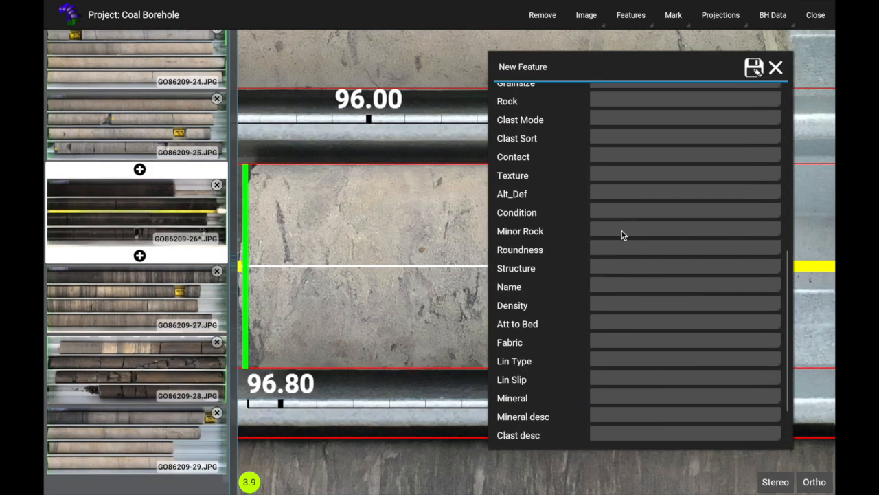
- Make the new feature a Primary Lithology type named "Primary Lithology" with the description "Primary Lithology Description"
{"action": "scroll", "coordinate": [623, 232], "scroll_direction": "up", "scroll_amount": 5}
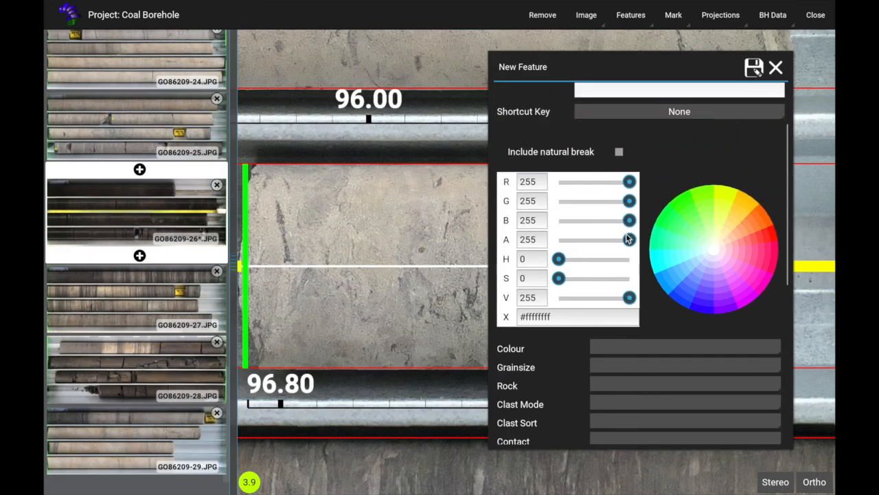
{"action": "scroll", "coordinate": [628, 234], "scroll_direction": "up", "scroll_amount": 1}
{"action": "left_click", "coordinate": [638, 103]}
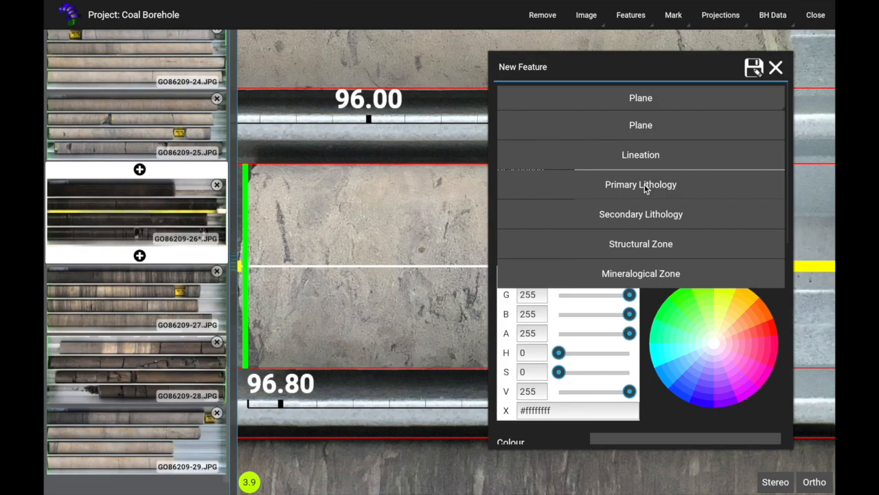
{"action": "left_click", "coordinate": [646, 189]}
{"action": "left_click", "coordinate": [627, 127]}
{"action": "type", "text": "Primary Lithology"}
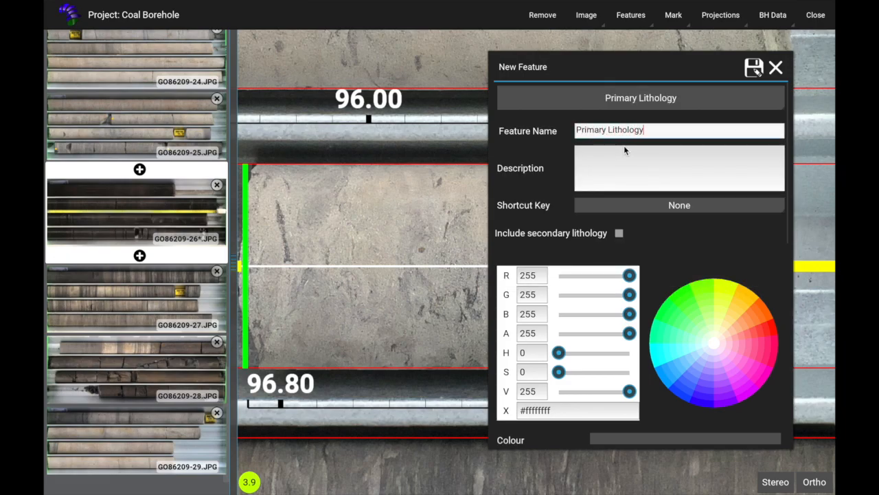
{"action": "left_click", "coordinate": [625, 147]}
{"action": "type", "text": "Primary Lithology Description"}
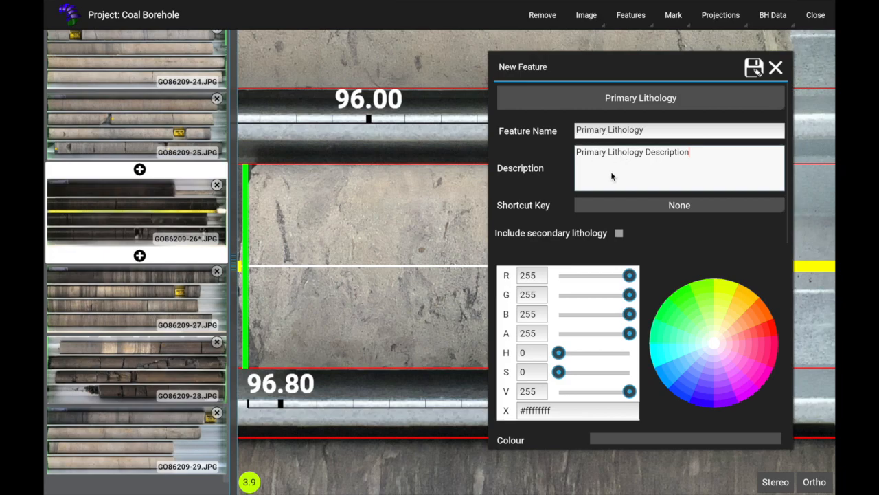
- Assign shortcut key 9 to the new lithology feature and include secondary lithology
{"action": "left_click", "coordinate": [639, 203]}
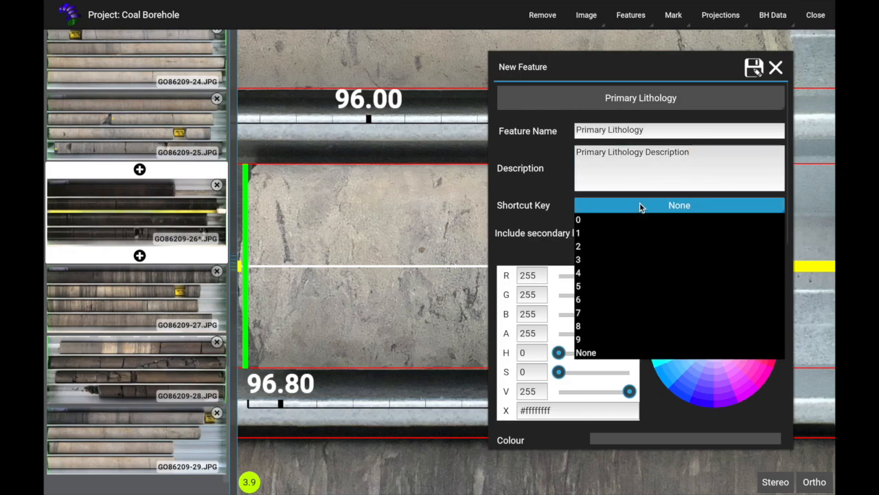
{"action": "left_click", "coordinate": [622, 339]}
{"action": "left_click", "coordinate": [621, 234]}
- Set the new feature's display colour to olive green, #9cb200ff (R 156, G 178, B 0)
{"action": "left_click", "coordinate": [534, 277]}
{"action": "left_click", "coordinate": [542, 295]}
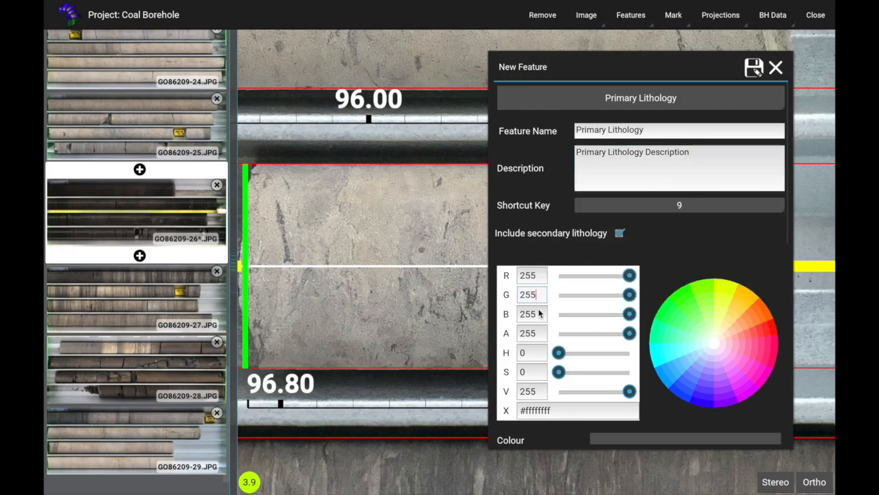
{"action": "left_click", "coordinate": [600, 276]}
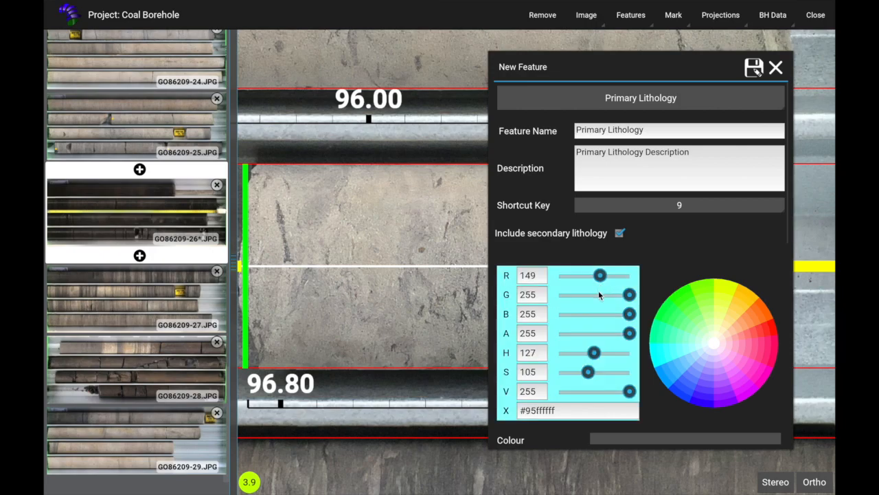
{"action": "left_click", "coordinate": [689, 296]}
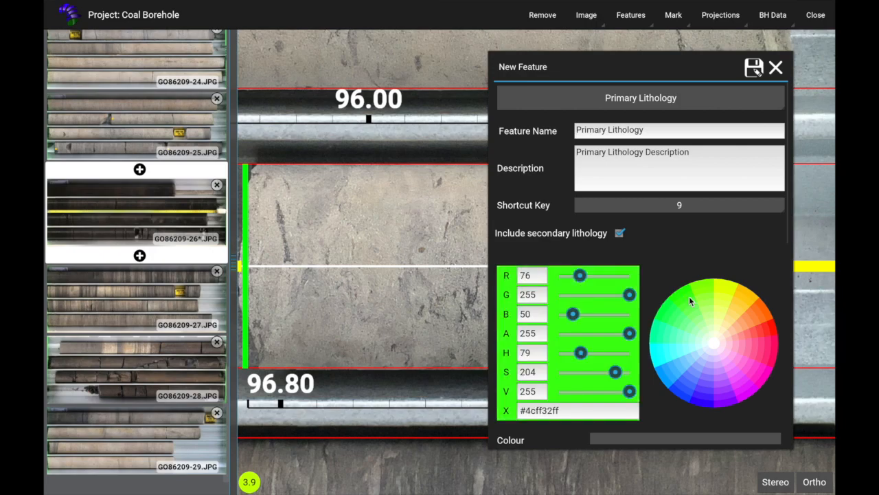
{"action": "left_click", "coordinate": [729, 292]}
- Set the feature's Colour attribute to YELLOW and its Grainsize to VERY FINE SAND (.0625-.125mm)
{"action": "scroll", "coordinate": [722, 261], "scroll_direction": "down", "scroll_amount": 1}
{"action": "scroll", "coordinate": [726, 244], "scroll_direction": "down", "scroll_amount": 5}
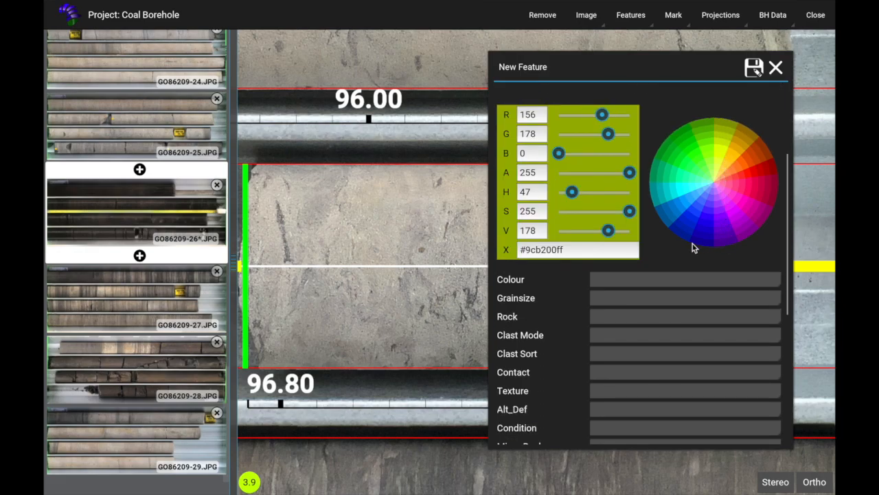
{"action": "left_click", "coordinate": [657, 279]}
{"action": "scroll", "coordinate": [650, 241], "scroll_direction": "down", "scroll_amount": 5}
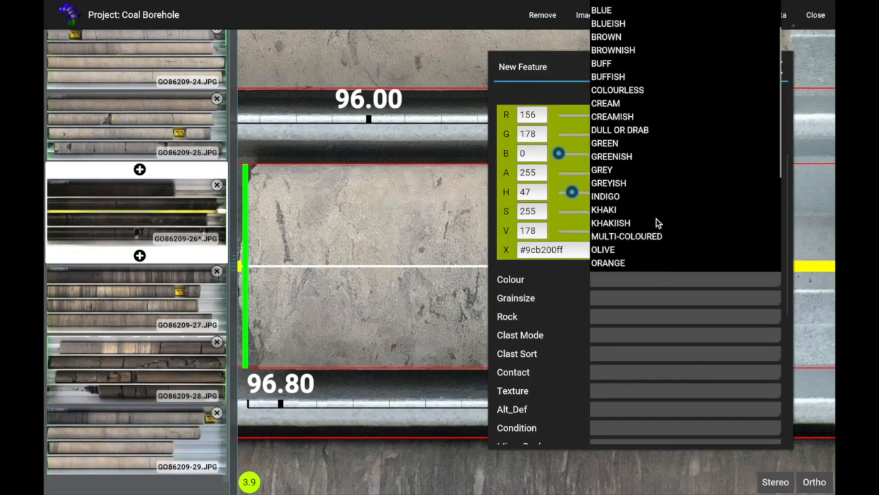
{"action": "scroll", "coordinate": [657, 189], "scroll_direction": "down", "scroll_amount": 2}
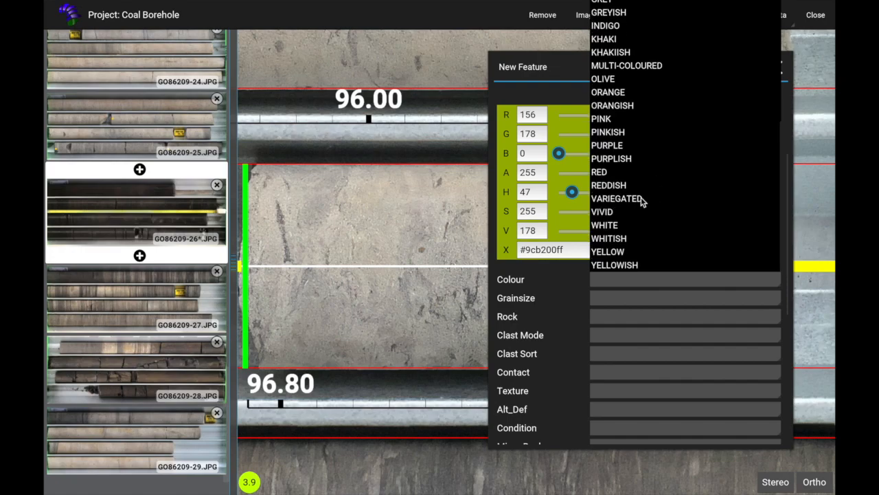
{"action": "left_click", "coordinate": [619, 251]}
{"action": "left_click", "coordinate": [615, 303]}
{"action": "left_click", "coordinate": [634, 259]}
{"action": "left_click", "coordinate": [617, 316]}
{"action": "scroll", "coordinate": [620, 283], "scroll_direction": "down", "scroll_amount": 3}
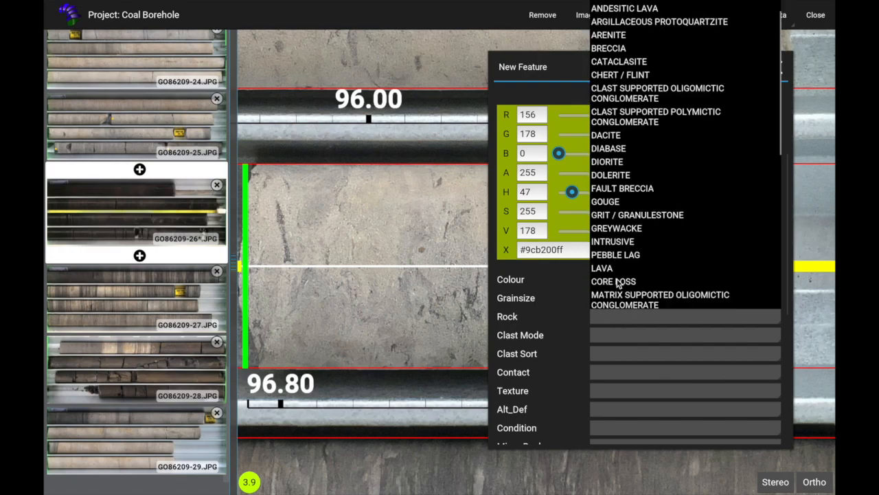
{"action": "scroll", "coordinate": [620, 282], "scroll_direction": "down", "scroll_amount": 6}
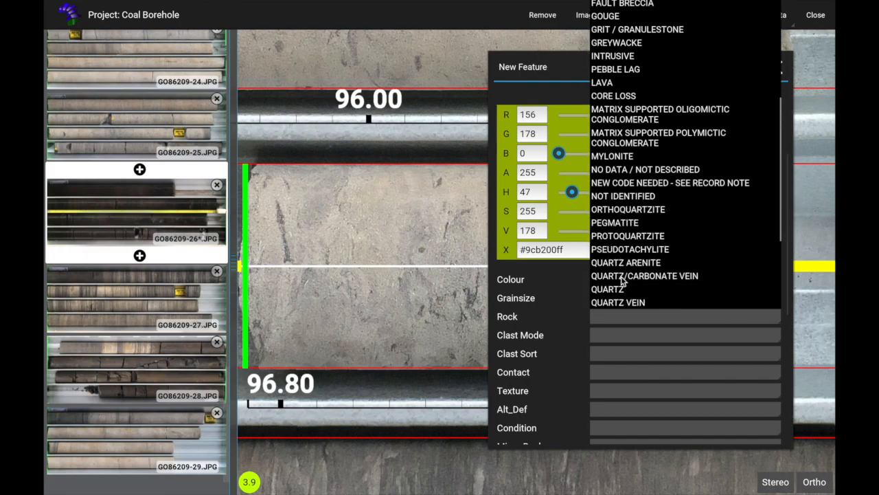
{"action": "scroll", "coordinate": [622, 280], "scroll_direction": "down", "scroll_amount": 2}
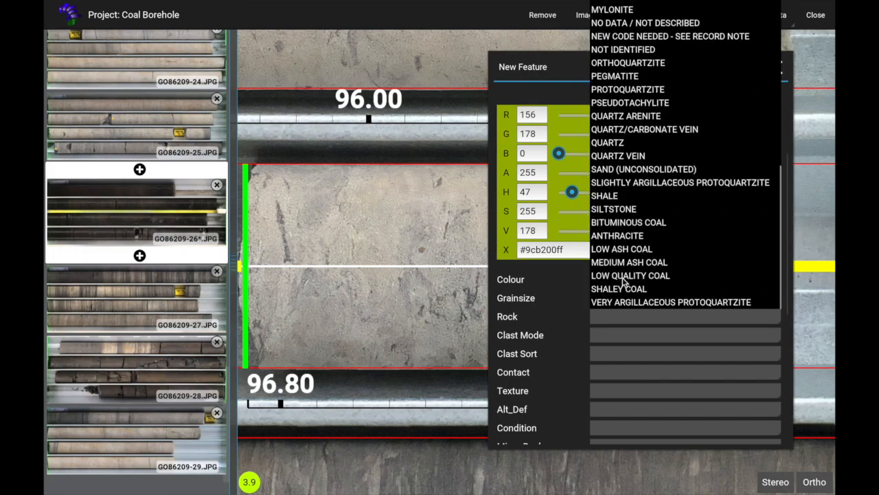
- Set the feature's Clast Mode to VERY SMALL PEBBLE (4-8mm) and its Clast Sort to VERY WELL SORTED
{"action": "left_click", "coordinate": [624, 338]}
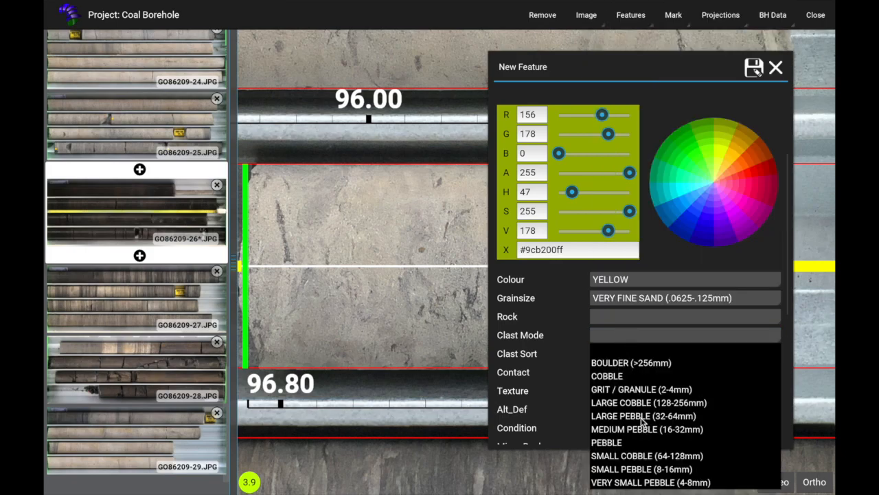
{"action": "left_click", "coordinate": [626, 483]}
{"action": "left_click", "coordinate": [616, 356]}
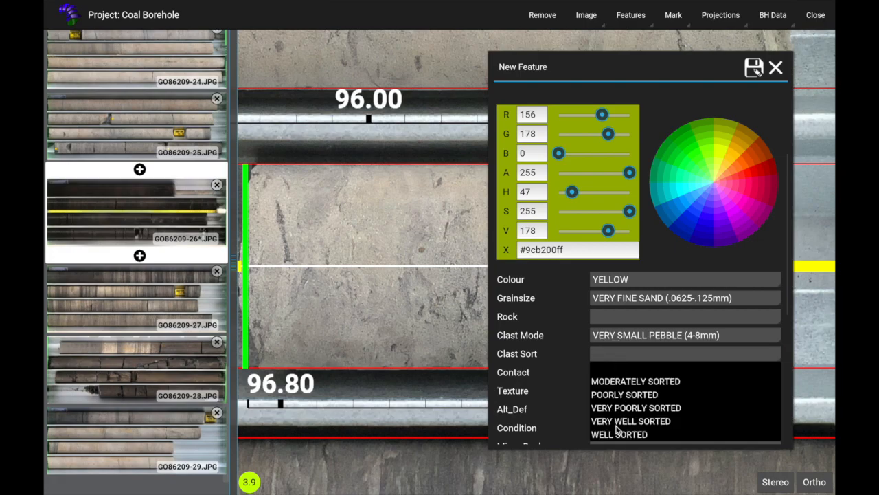
{"action": "left_click", "coordinate": [619, 422]}
- Choose values for the lithology feature's Contact and Condition attributes
{"action": "left_click", "coordinate": [612, 371]}
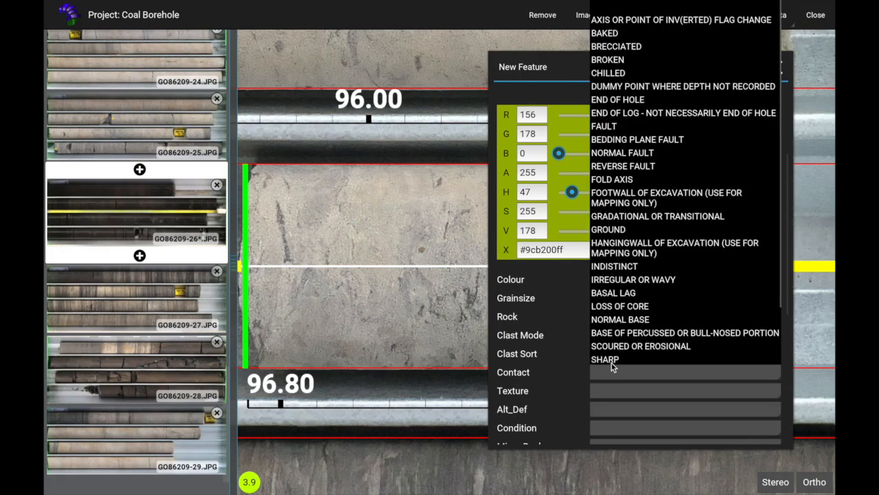
{"action": "left_click", "coordinate": [612, 352]}
{"action": "left_click", "coordinate": [606, 426]}
{"action": "left_click", "coordinate": [613, 414]}
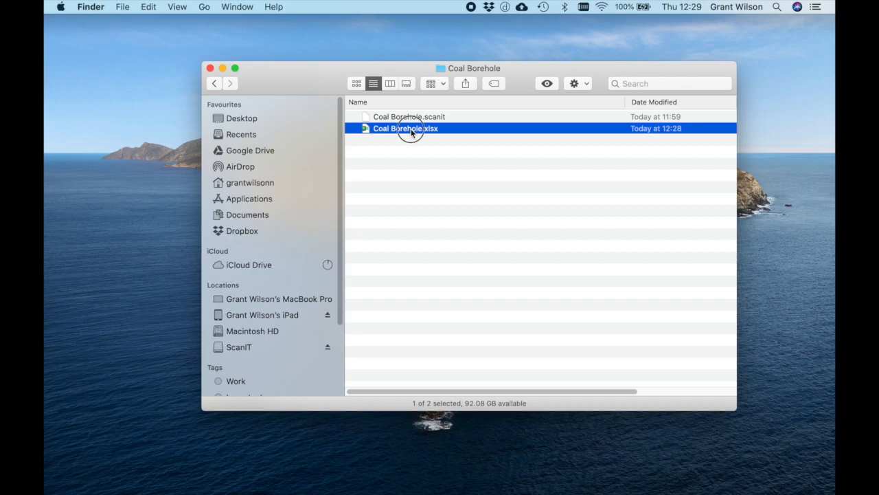
- Open Coal Borehole.xlsx in Excel and look through its structural and lithological dictionary and database sheets
{"action": "double_click", "coordinate": [411, 130]}
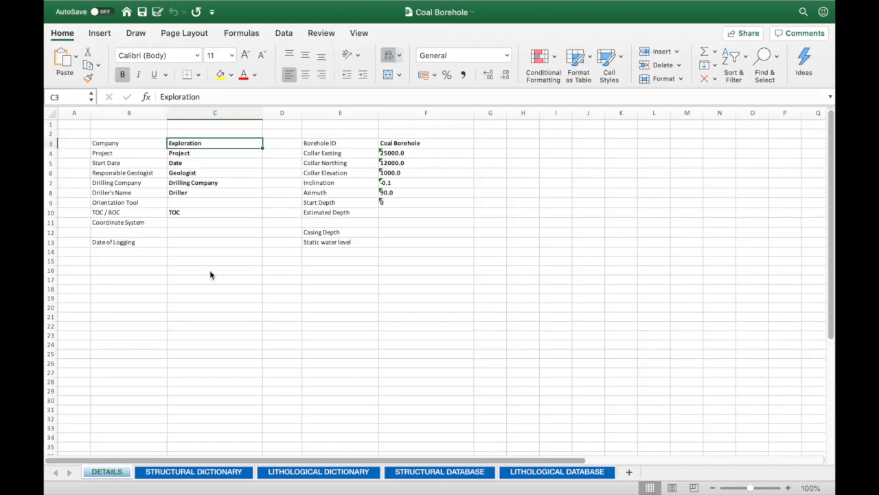
{"action": "left_click", "coordinate": [173, 474]}
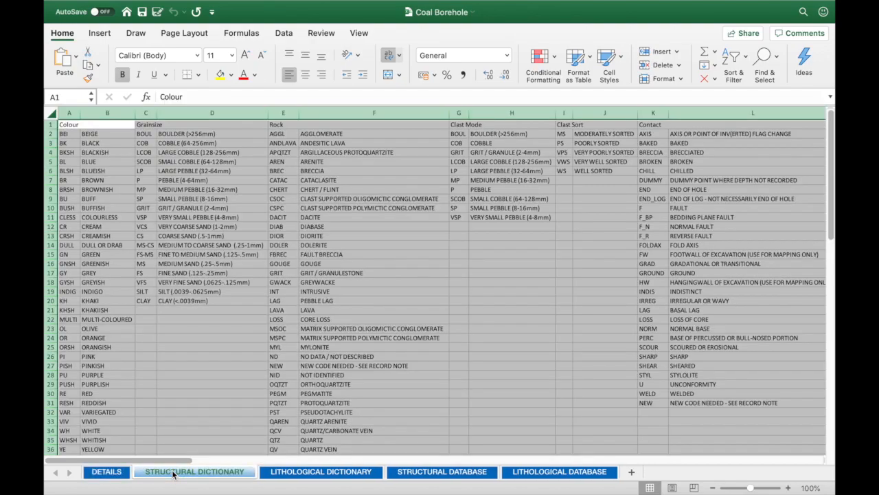
{"action": "left_click", "coordinate": [351, 474]}
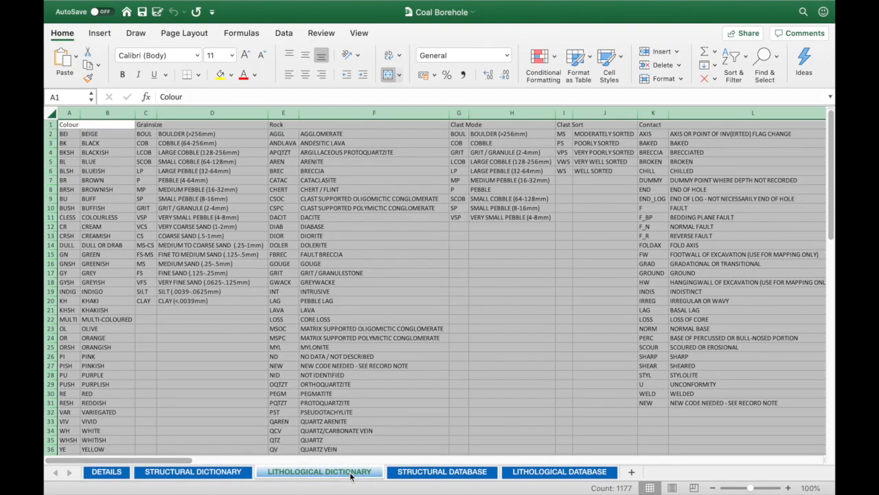
{"action": "left_click", "coordinate": [442, 474]}
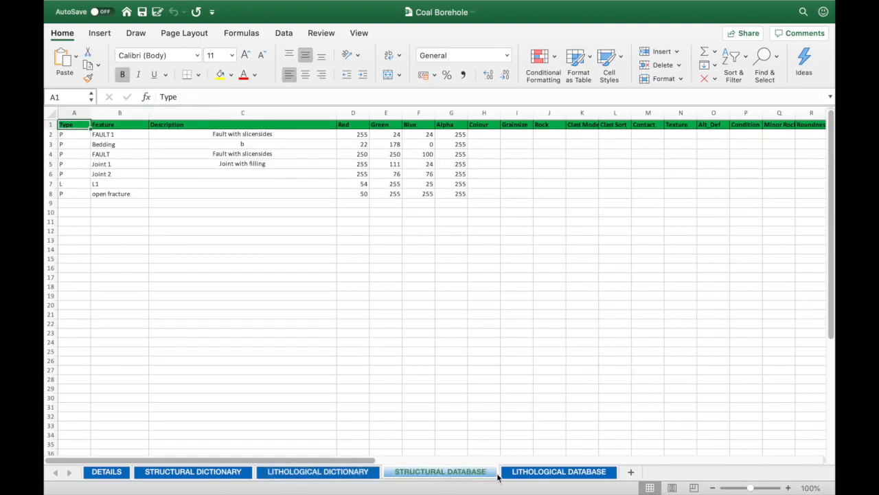
{"action": "left_click", "coordinate": [530, 474]}
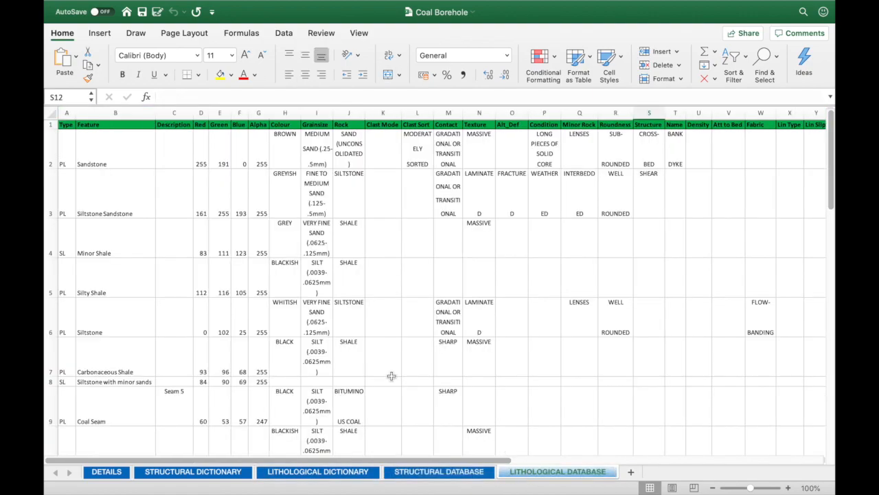
- Go through the feature names in the lithological database from Sandstone down to Mudstone
{"action": "left_click", "coordinate": [103, 151]}
{"action": "key", "text": "Down"}
{"action": "key", "text": "Down"}
{"action": "key", "text": "Down"}
{"action": "key", "text": "Down"}
{"action": "key", "text": "Down"}
{"action": "key", "text": "Down"}
{"action": "key", "text": "Down"}
{"action": "key", "text": "Down"}
{"action": "key", "text": "Down"}
{"action": "key", "text": "Down"}
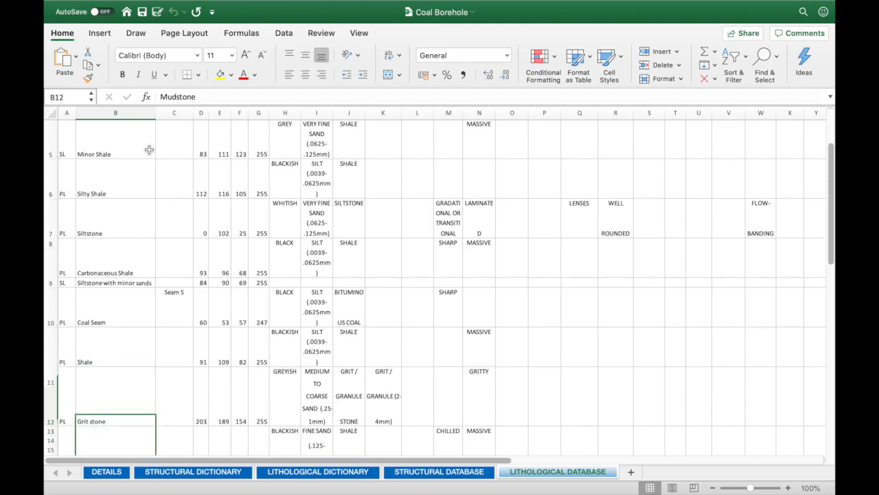
- Select the lithological features with their description and colour columns, from the Mudstone row up through the rows above
{"action": "key", "text": "shift+Right"}
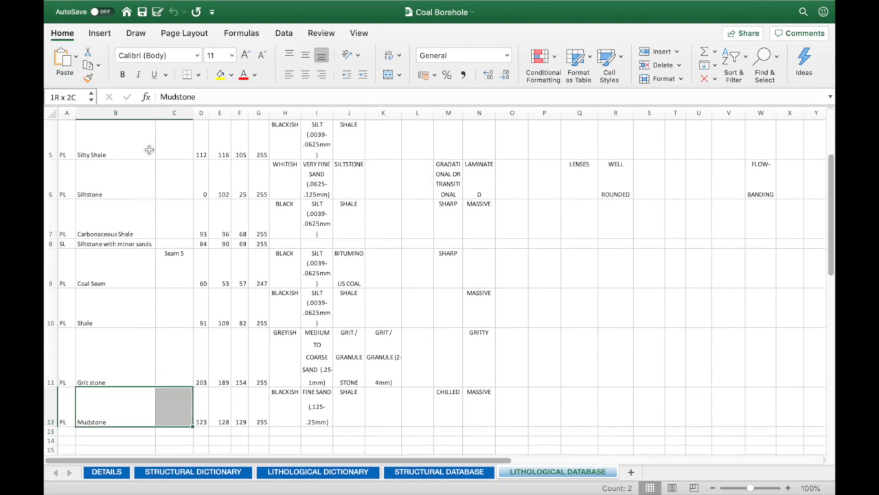
{"action": "key", "text": "shift+Up"}
{"action": "key", "text": "shift+Right"}
{"action": "key", "text": "shift+Up"}
{"action": "key", "text": "shift+Right"}
{"action": "key", "text": "shift+Up"}
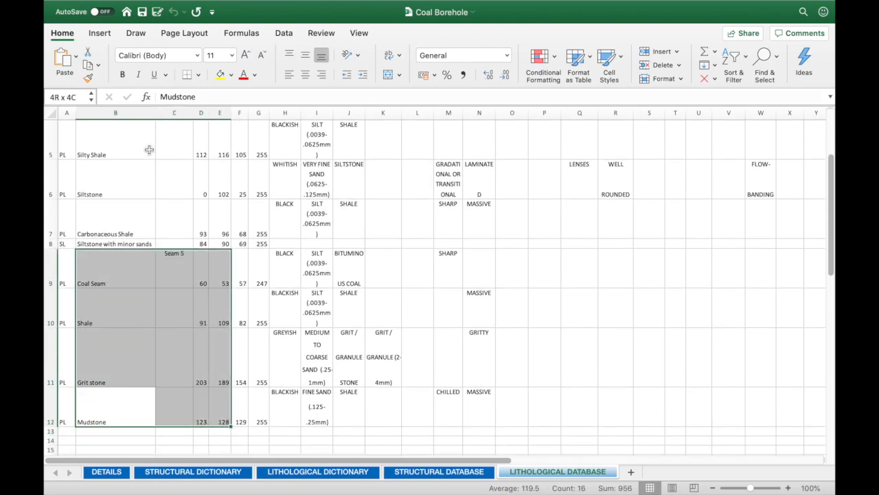
{"action": "key", "text": "shift+Right"}
{"action": "key", "text": "shift+Up"}
{"action": "key", "text": "shift+Right"}
{"action": "key", "text": "shift+Up"}
{"action": "key", "text": "shift+Up"}
{"action": "key", "text": "shift+Up"}
{"action": "key", "text": "shift+Up"}
{"action": "key", "text": "shift+Up"}
{"action": "key", "text": "shift+Up"}
{"action": "key", "text": "shift+Up"}
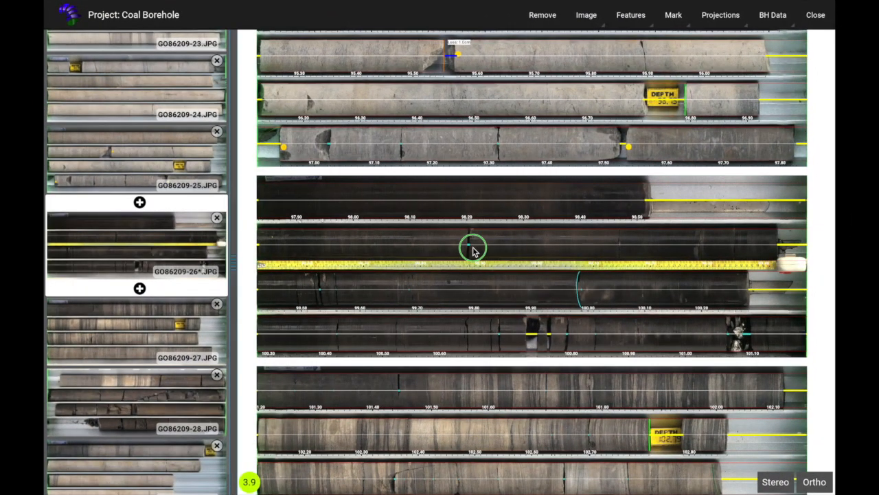
{"action": "left_click_drag", "start_coordinate": [472, 248], "coordinate": [463, 211]}
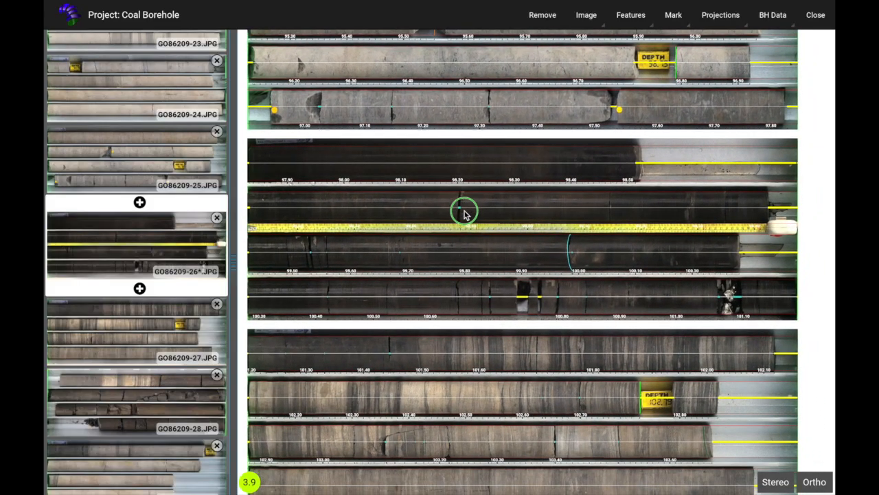
{"action": "scroll", "coordinate": [570, 255], "scroll_direction": "down", "scroll_amount": 3}
{"action": "scroll", "coordinate": [568, 260], "scroll_direction": "up", "scroll_amount": 5}
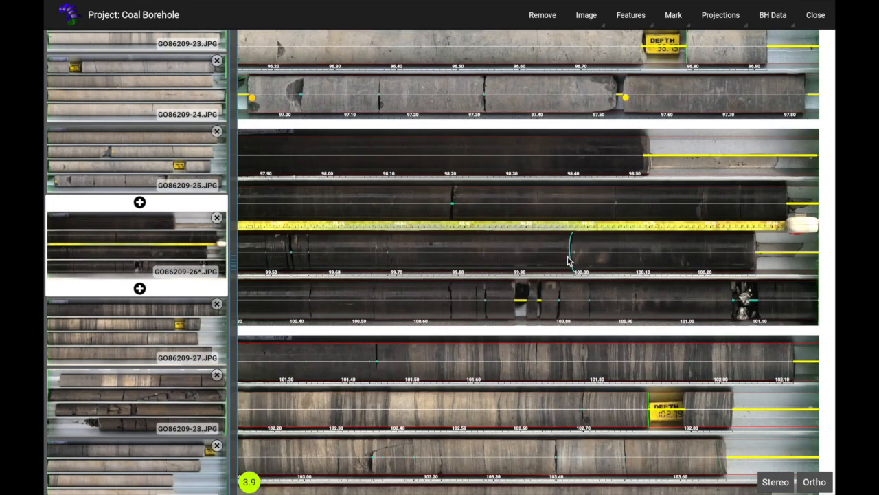
{"action": "scroll", "coordinate": [568, 260], "scroll_direction": "up", "scroll_amount": 1}
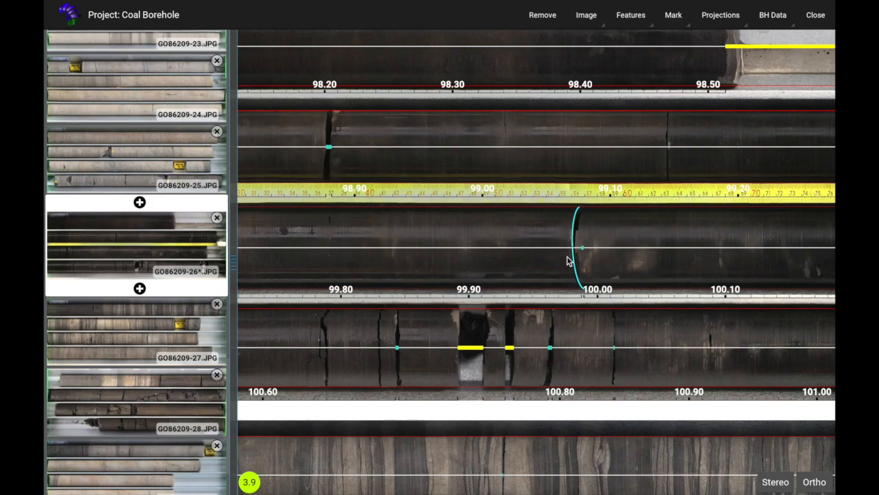
{"action": "scroll", "coordinate": [568, 260], "scroll_direction": "down", "scroll_amount": 5}
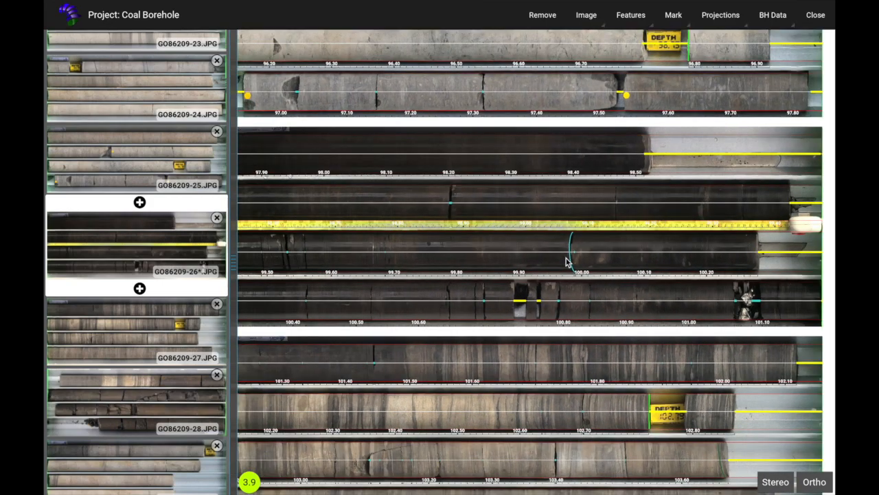
- Examine the core of tray 25 between 96.80 and 96.90 m for its change in lithology
{"action": "scroll", "coordinate": [569, 260], "scroll_direction": "down", "scroll_amount": 2}
{"action": "left_click_drag", "start_coordinate": [560, 197], "coordinate": [521, 252]}
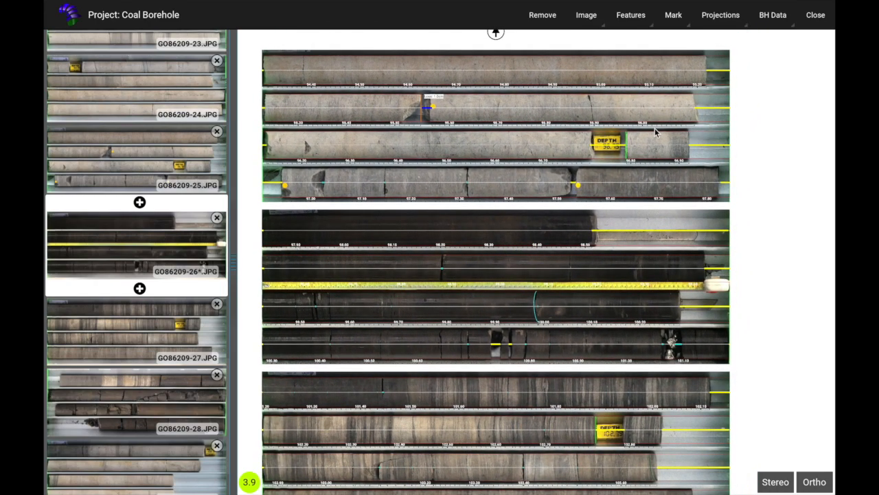
{"action": "scroll", "coordinate": [658, 141], "scroll_direction": "up", "scroll_amount": 2}
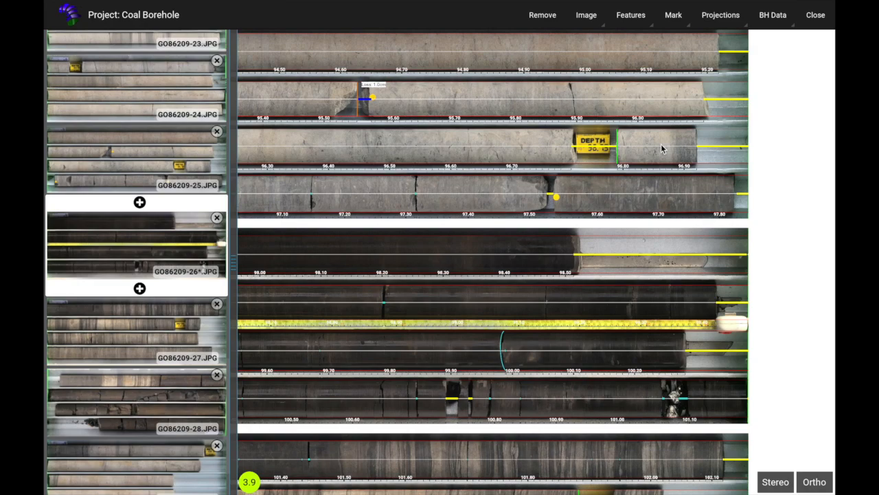
{"action": "scroll", "coordinate": [663, 148], "scroll_direction": "up", "scroll_amount": 3}
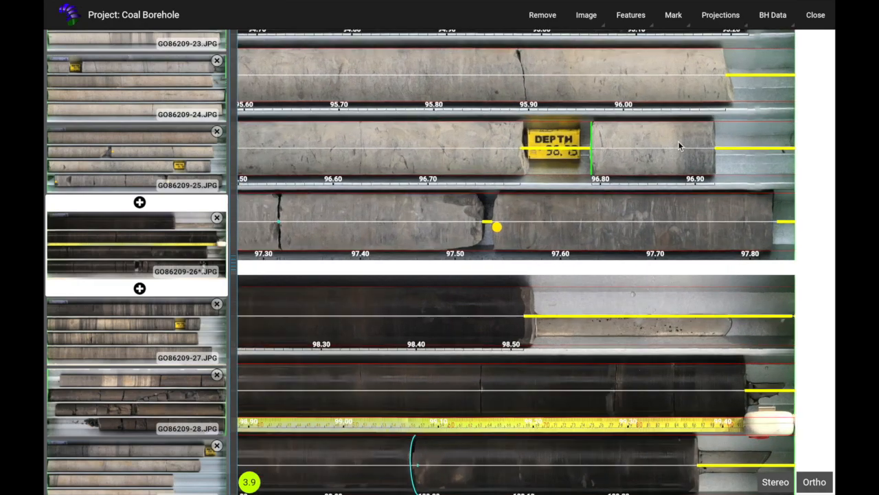
{"action": "scroll", "coordinate": [682, 148], "scroll_direction": "up", "scroll_amount": 1}
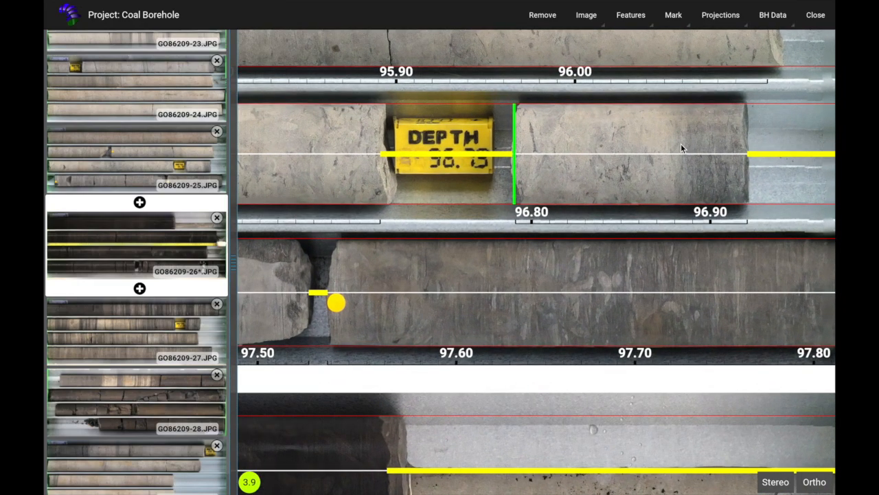
{"action": "scroll", "coordinate": [682, 148], "scroll_direction": "up", "scroll_amount": 2}
{"action": "scroll", "coordinate": [680, 144], "scroll_direction": "up", "scroll_amount": 3}
{"action": "left_click_drag", "start_coordinate": [681, 144], "coordinate": [609, 228]}
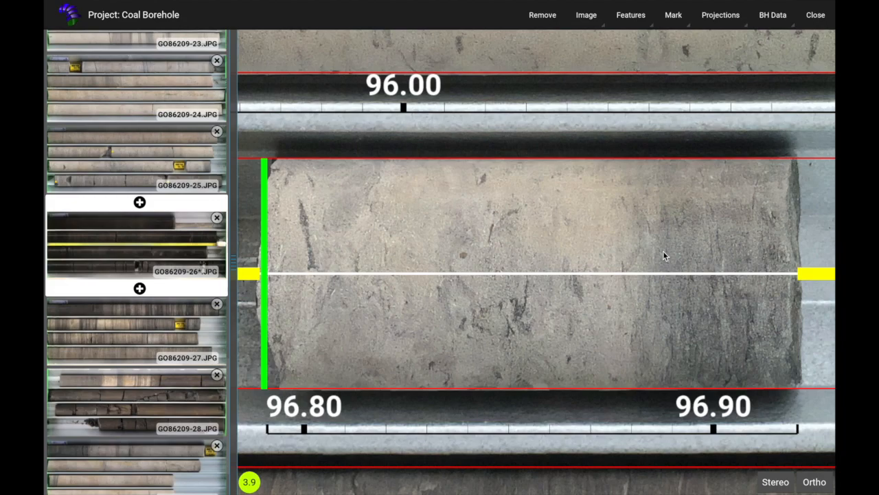
{"action": "scroll", "coordinate": [663, 255], "scroll_direction": "up", "scroll_amount": 3}
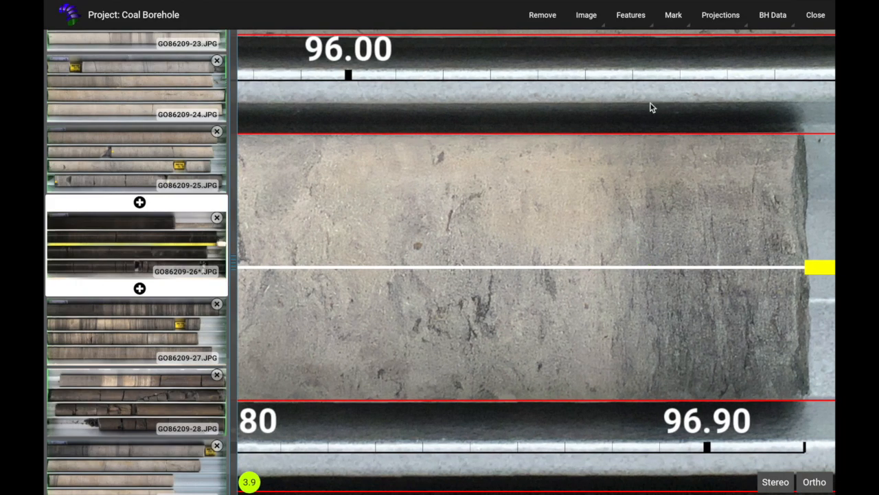
- Mark a Shale primary lithology contact across the core at about 96.89 m with three points along the colour change
{"action": "left_click", "coordinate": [631, 15]}
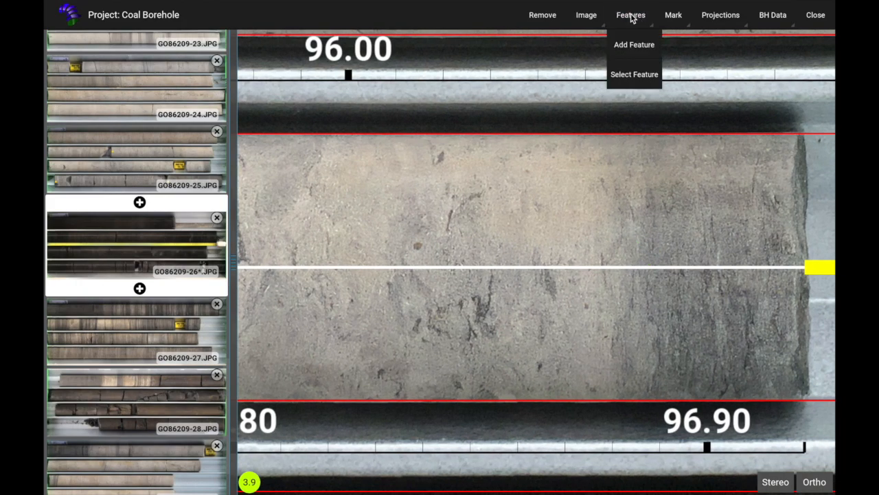
{"action": "left_click", "coordinate": [635, 74]}
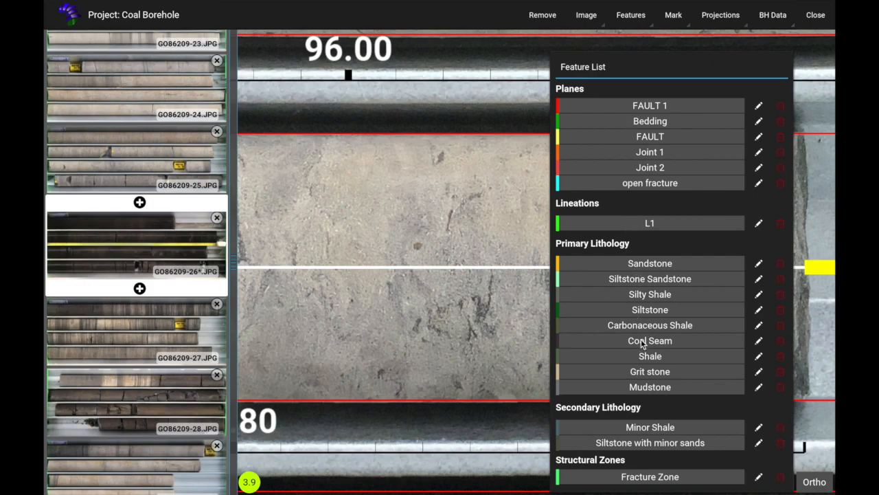
{"action": "left_click", "coordinate": [643, 356]}
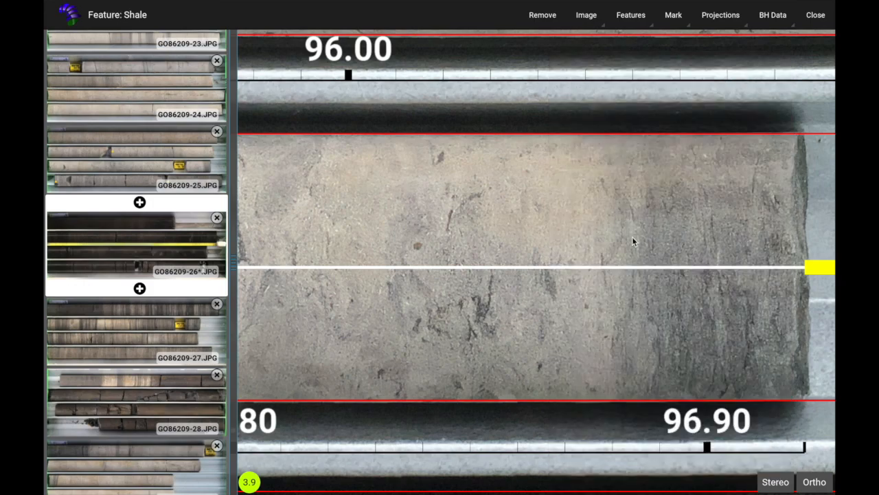
{"action": "left_click", "coordinate": [639, 165]}
{"action": "left_click", "coordinate": [639, 264]}
{"action": "left_click", "coordinate": [640, 378]}
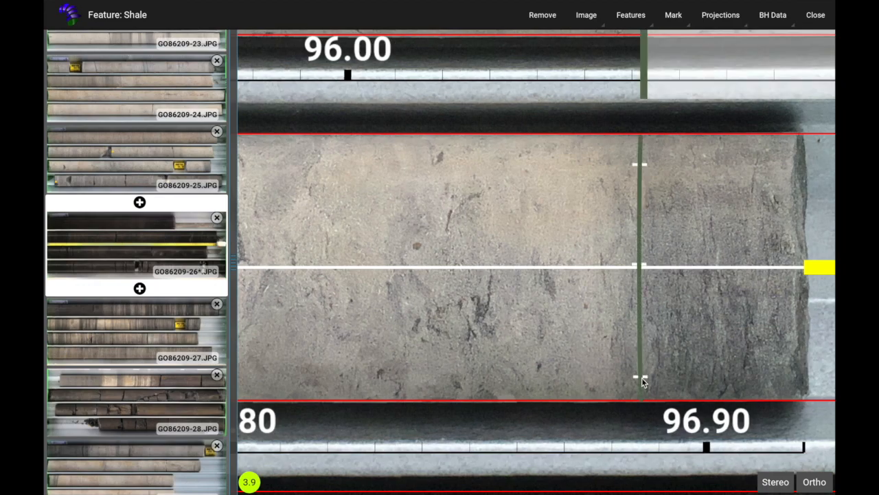
{"action": "scroll", "coordinate": [646, 375], "scroll_direction": "down", "scroll_amount": 3}
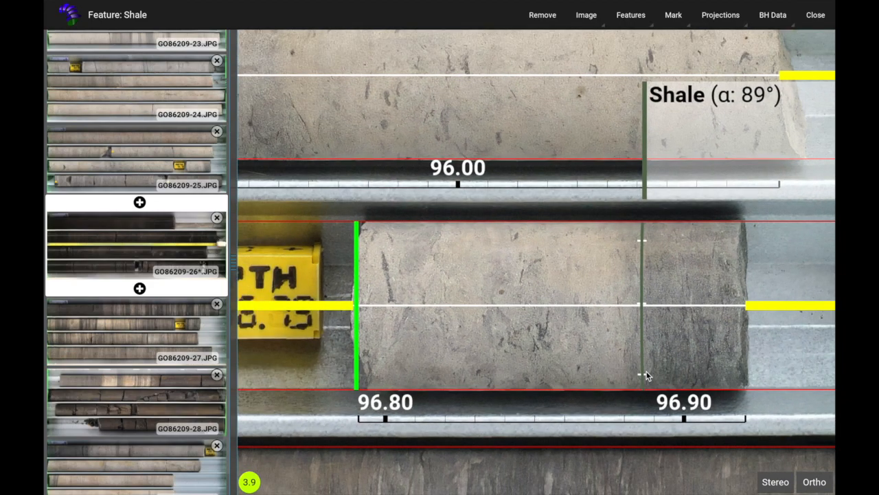
{"action": "scroll", "coordinate": [646, 374], "scroll_direction": "down", "scroll_amount": 1}
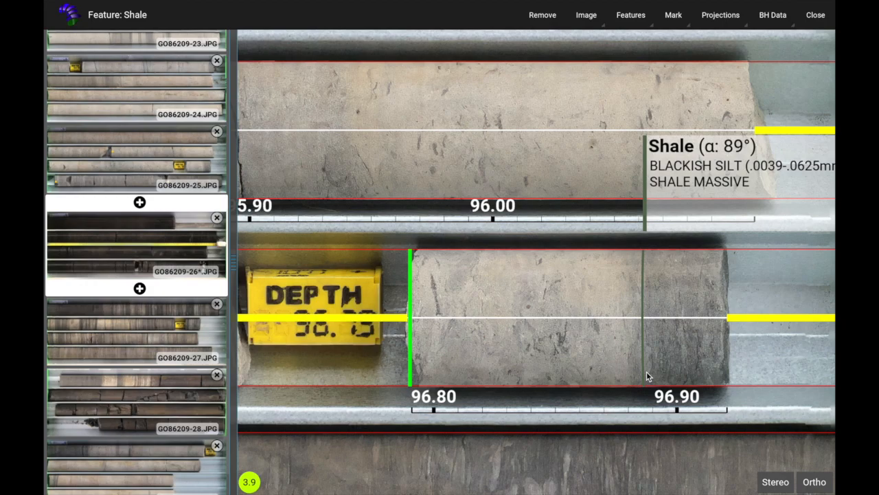
- Open the Shale contact's logging options for editing and set its texture to LENTICULAR
{"action": "left_click", "coordinate": [646, 373]}
{"action": "left_click_drag", "start_coordinate": [561, 276], "coordinate": [477, 280]}
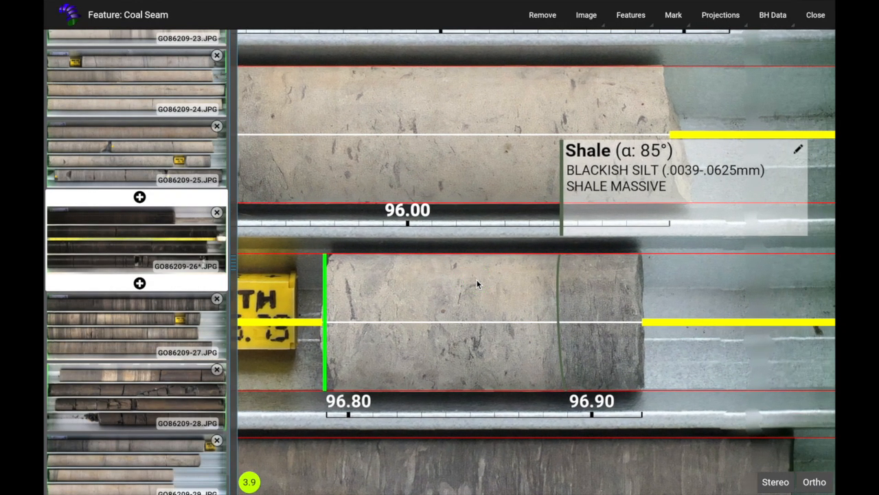
{"action": "left_click", "coordinate": [798, 149]}
{"action": "left_click_drag", "start_coordinate": [696, 292], "coordinate": [520, 239]}
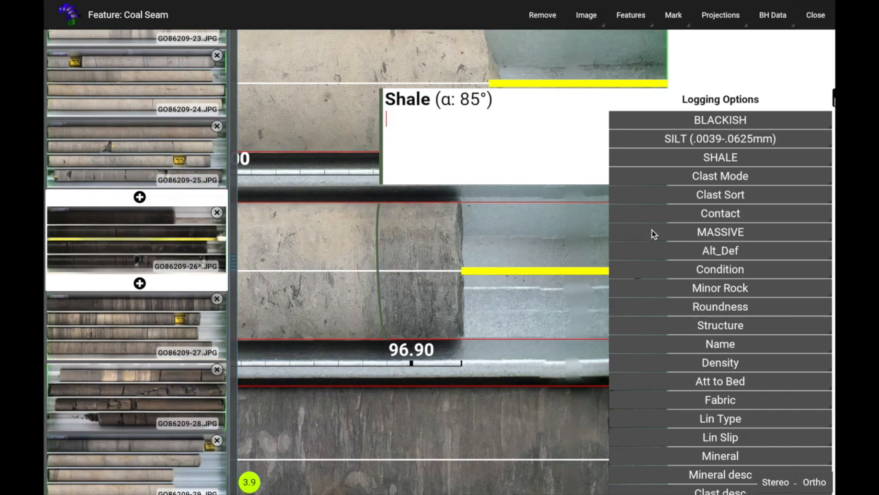
{"action": "left_click", "coordinate": [677, 235]}
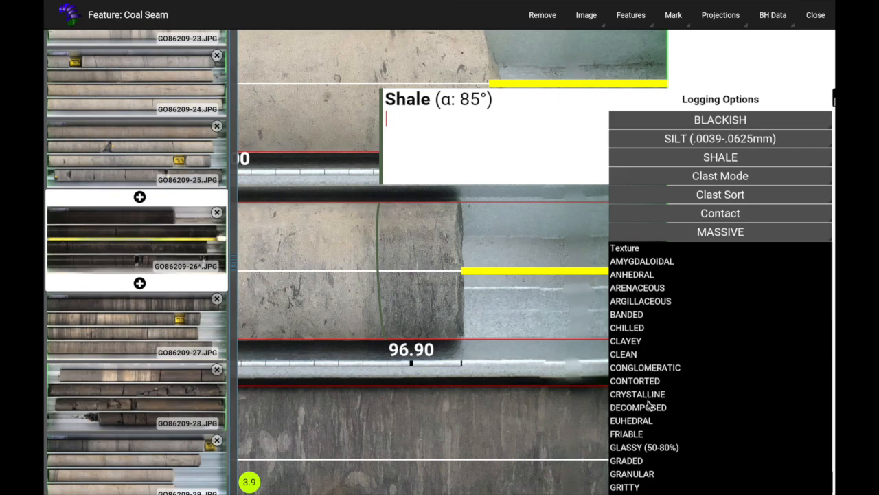
{"action": "scroll", "coordinate": [648, 406], "scroll_direction": "down", "scroll_amount": 1}
{"action": "scroll", "coordinate": [648, 406], "scroll_direction": "down", "scroll_amount": 1}
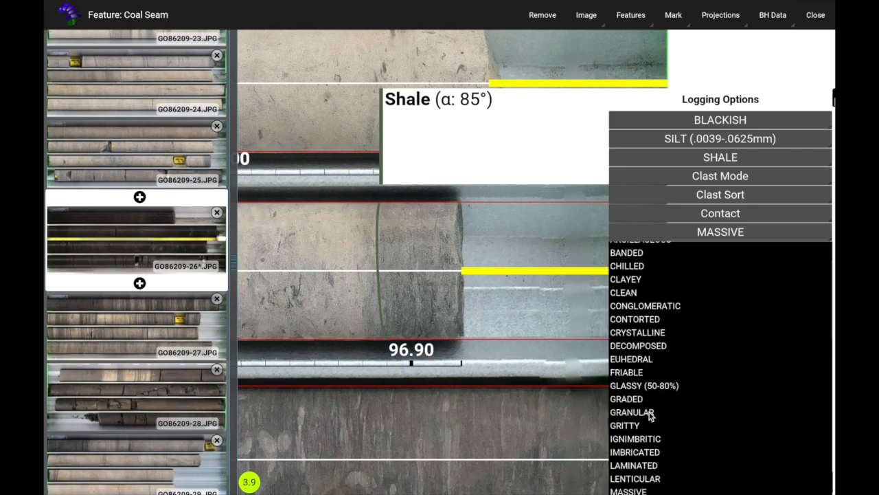
{"action": "left_click", "coordinate": [652, 480]}
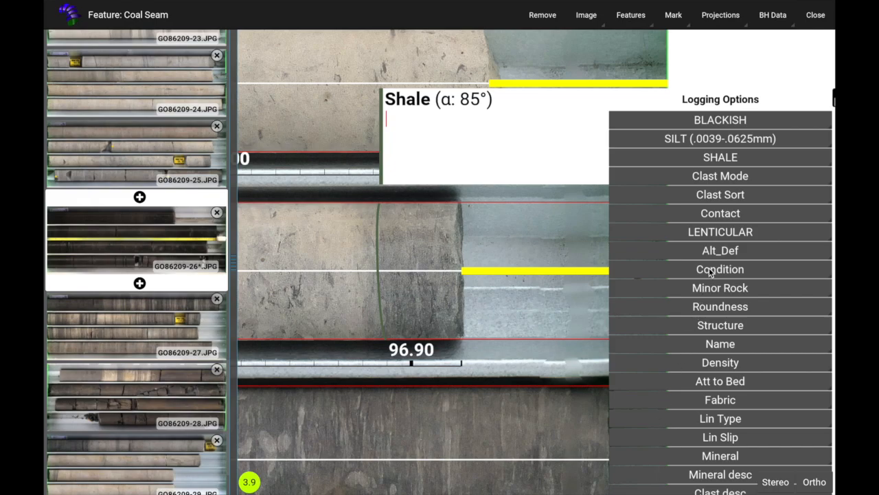
- Set the Shale entry's Contact to GRADATIONAL OR TRANSITIONAL and its Minor Rock to LENSES, and save the entry
{"action": "left_click", "coordinate": [720, 214]}
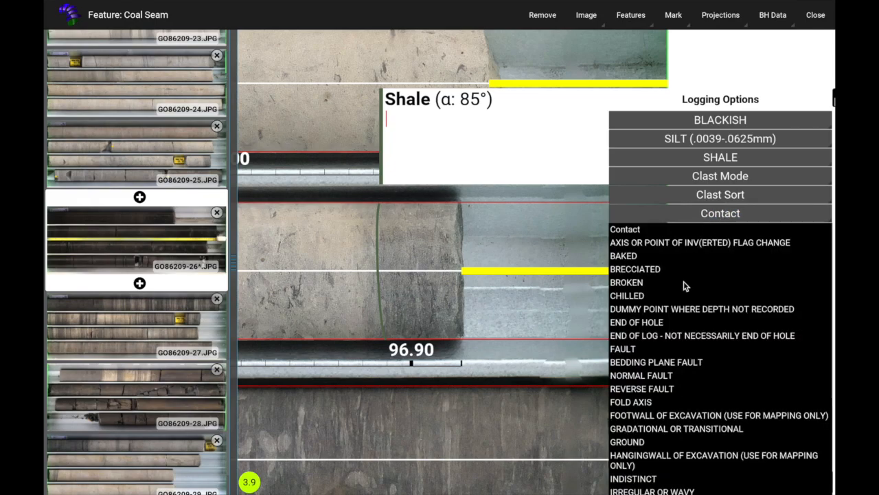
{"action": "left_click", "coordinate": [661, 431]}
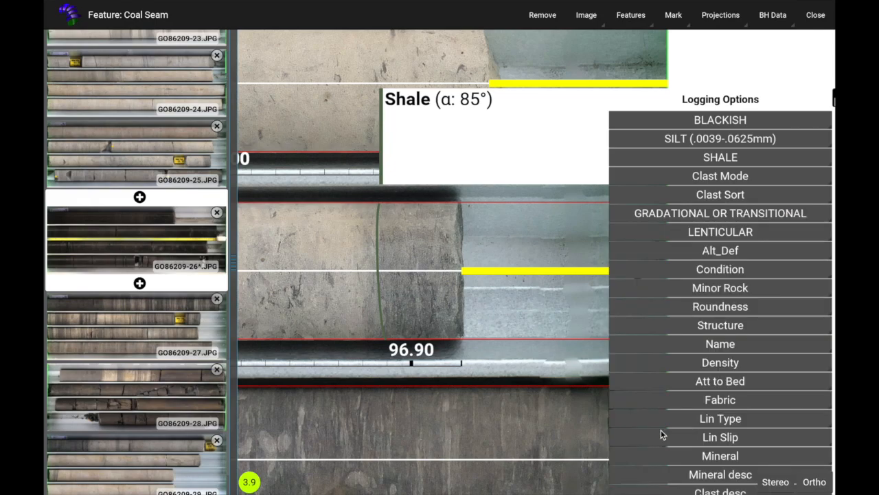
{"action": "left_click", "coordinate": [723, 289]}
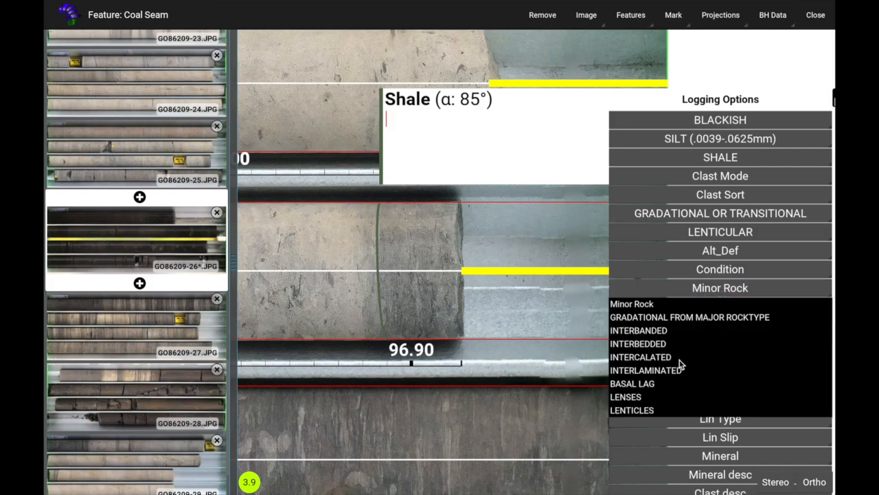
{"action": "left_click", "coordinate": [638, 397]}
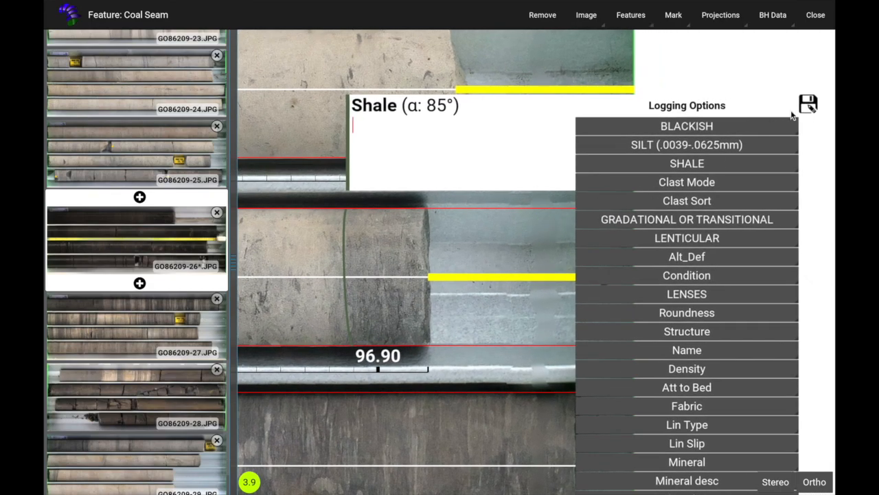
{"action": "left_click", "coordinate": [808, 105]}
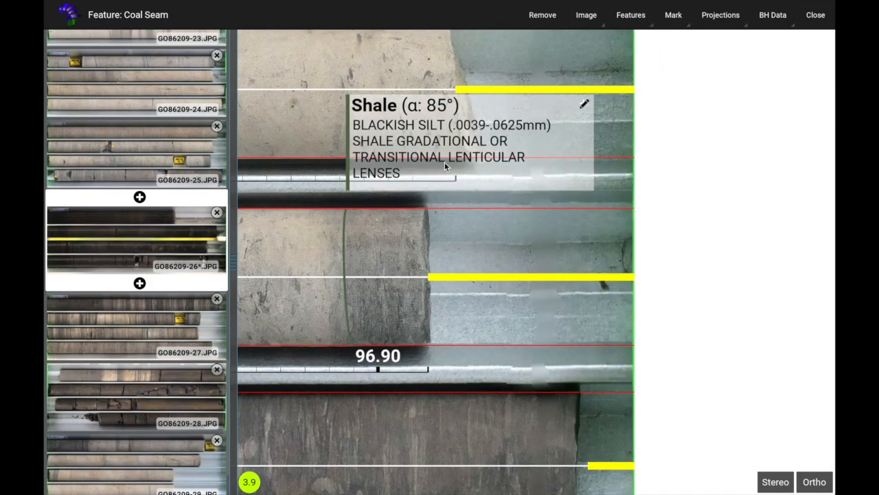
- Look over the core around the marked Shale contact and follow it to the start of tray 26 before 97.90 m
{"action": "scroll", "coordinate": [420, 233], "scroll_direction": "down", "scroll_amount": 3}
{"action": "left_click_drag", "start_coordinate": [421, 233], "coordinate": [567, 240]}
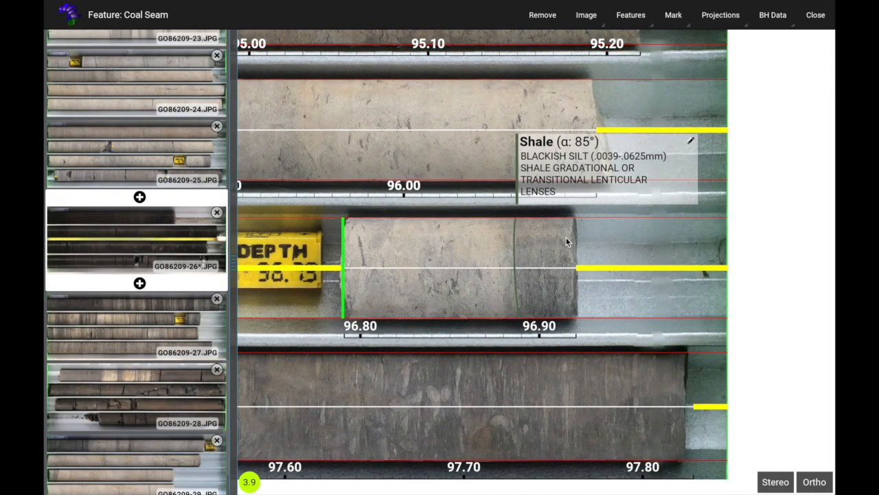
{"action": "scroll", "coordinate": [677, 272], "scroll_direction": "down", "scroll_amount": 2}
{"action": "left_click_drag", "start_coordinate": [677, 272], "coordinate": [746, 233]}
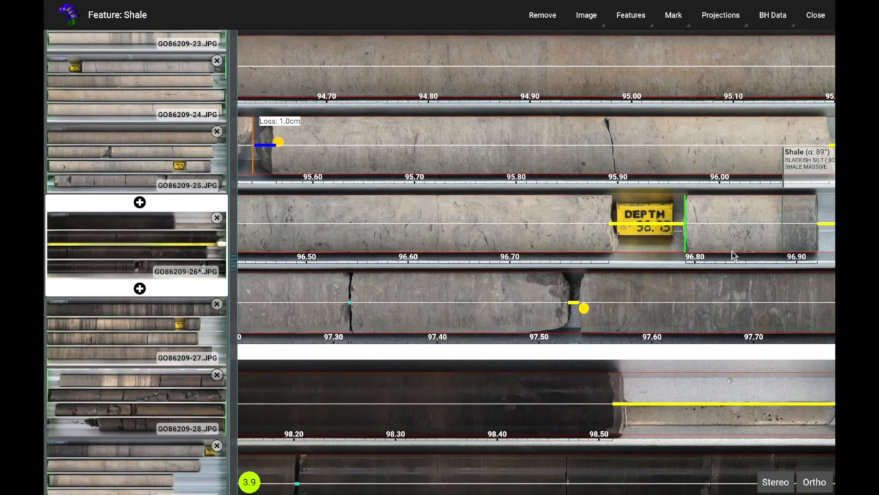
{"action": "left_click_drag", "start_coordinate": [736, 286], "coordinate": [791, 278]}
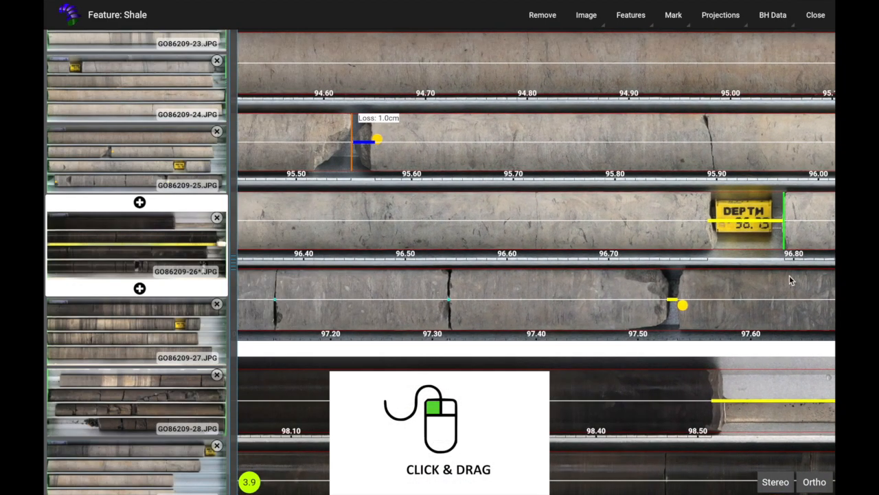
{"action": "left_click_drag", "start_coordinate": [526, 314], "coordinate": [815, 271]}
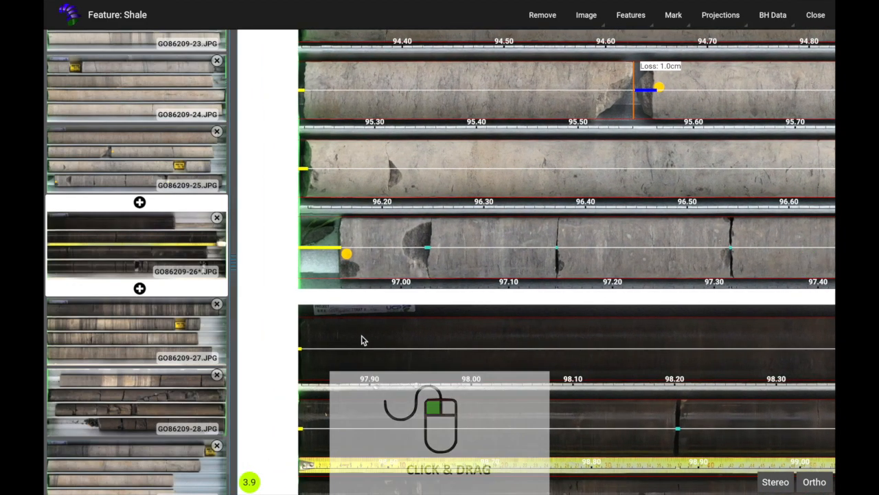
{"action": "scroll", "coordinate": [296, 357], "scroll_direction": "up", "scroll_amount": 2}
{"action": "scroll", "coordinate": [323, 364], "scroll_direction": "up", "scroll_amount": 3}
{"action": "mouse_move", "coordinate": [306, 353]}
{"action": "left_mouse_down"}
{"action": "mouse_move", "coordinate": [395, 317]}
{"action": "mouse_move", "coordinate": [398, 304]}
{"action": "mouse_move", "coordinate": [351, 290]}
{"action": "left_mouse_up"}
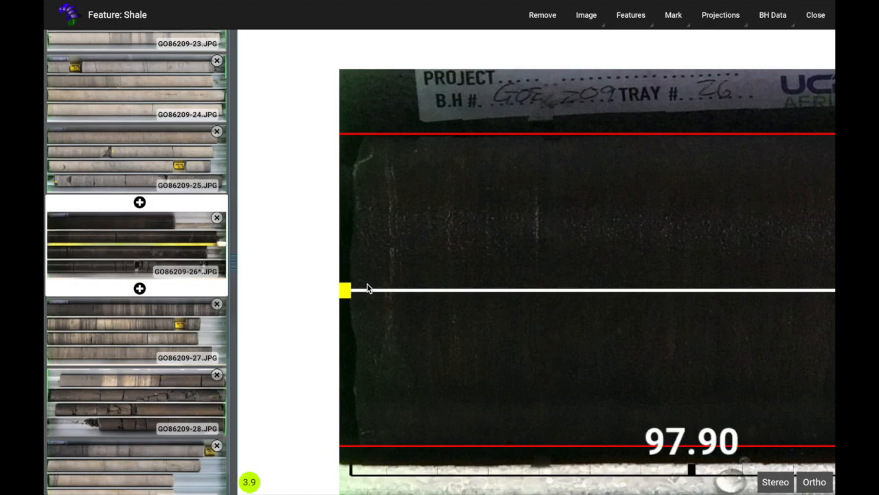
- Mark a Coal Seam primary lithology contact with three points along the core's starting edge in the first row of tray 26
{"action": "left_click", "coordinate": [643, 17]}
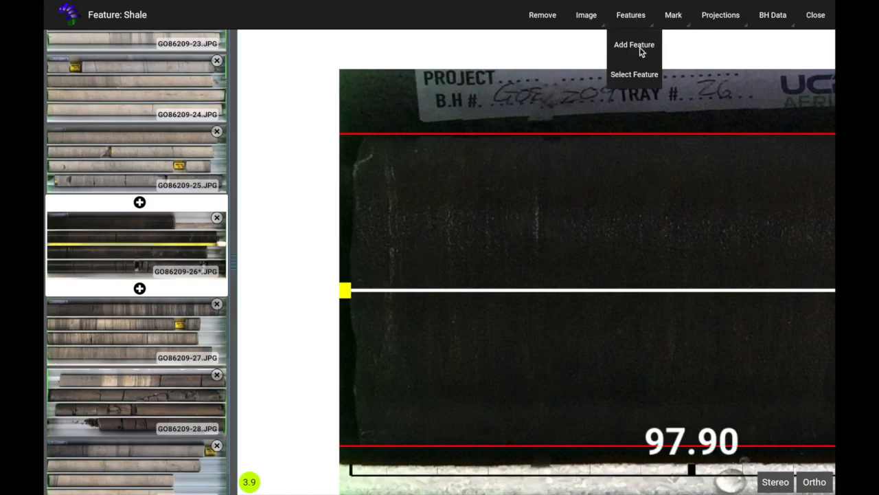
{"action": "left_click", "coordinate": [637, 76]}
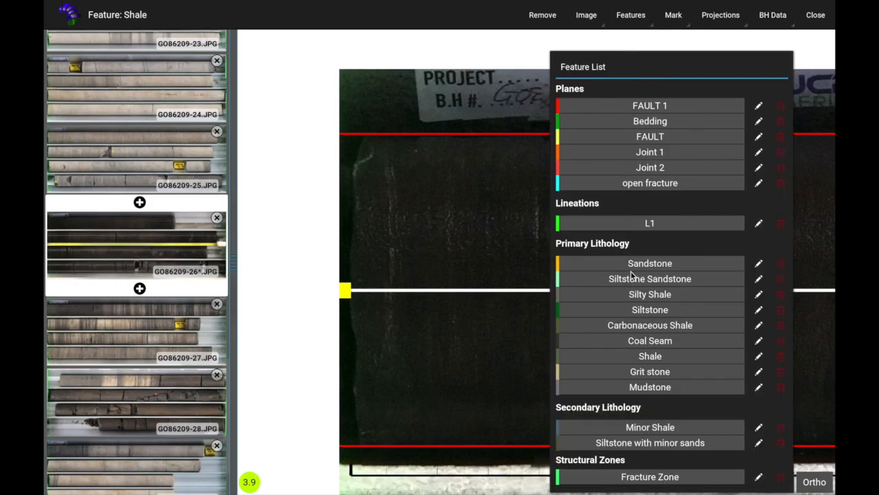
{"action": "left_click", "coordinate": [630, 341]}
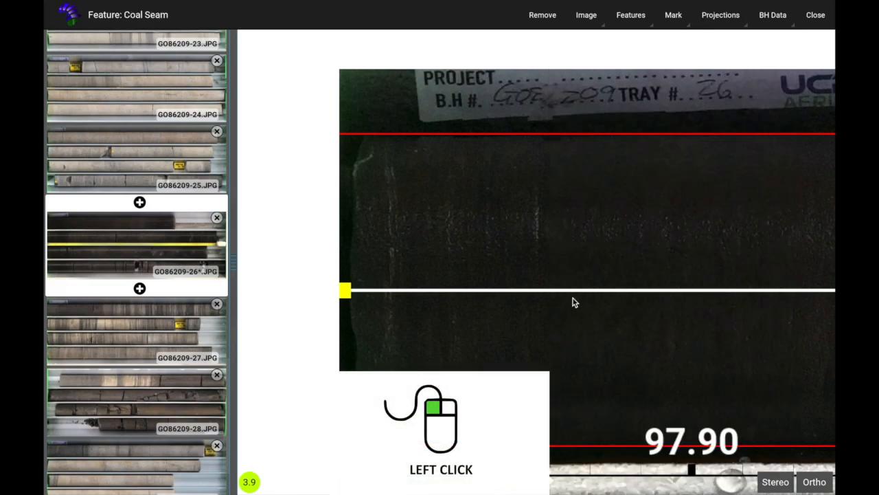
{"action": "left_click", "coordinate": [353, 165]}
{"action": "left_click", "coordinate": [352, 248]}
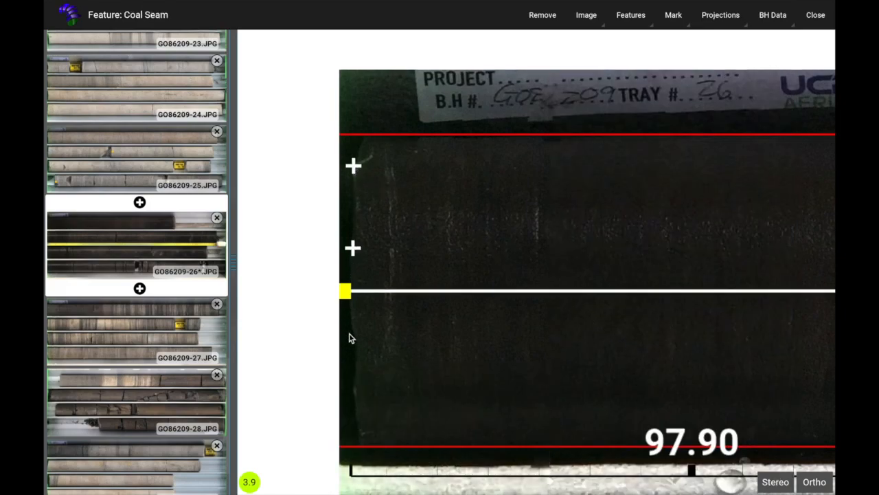
{"action": "left_click", "coordinate": [356, 416]}
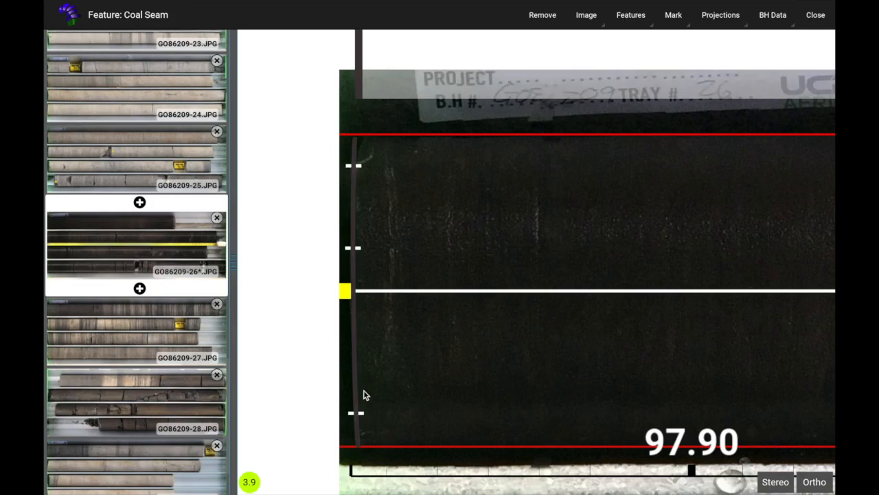
{"action": "scroll", "coordinate": [357, 413], "scroll_direction": "down", "scroll_amount": 2}
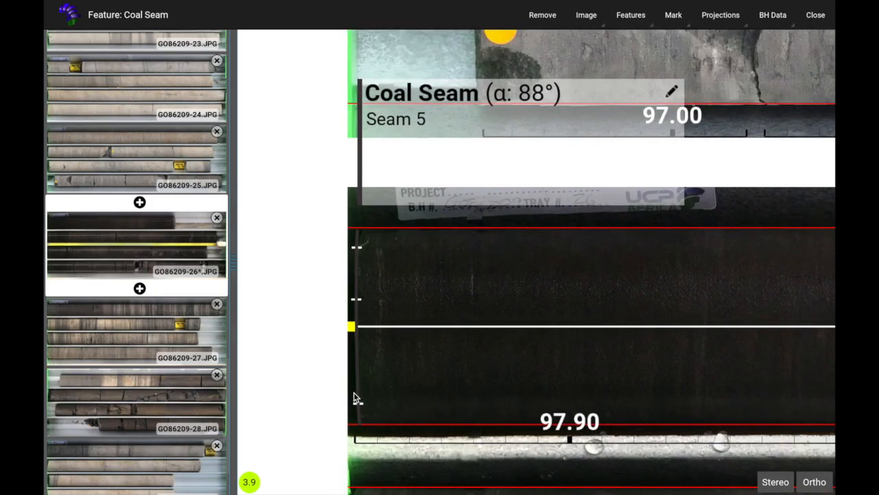
{"action": "scroll", "coordinate": [354, 397], "scroll_direction": "down", "scroll_amount": 2}
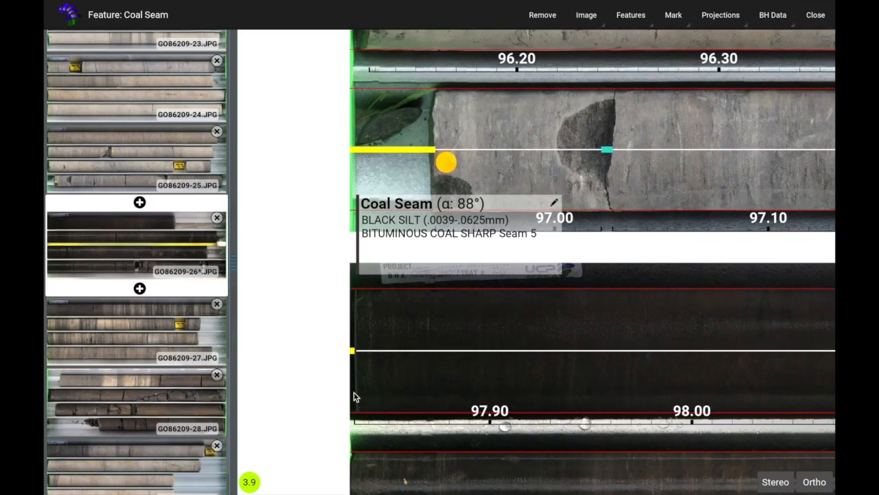
- Examine the core through tray 26 and on to the rock change near 101.50 m in the first row of tray 27
{"action": "scroll", "coordinate": [354, 397], "scroll_direction": "down", "scroll_amount": 1}
{"action": "left_click_drag", "start_coordinate": [482, 425], "coordinate": [383, 151]}
{"action": "scroll", "coordinate": [575, 261], "scroll_direction": "down", "scroll_amount": 3}
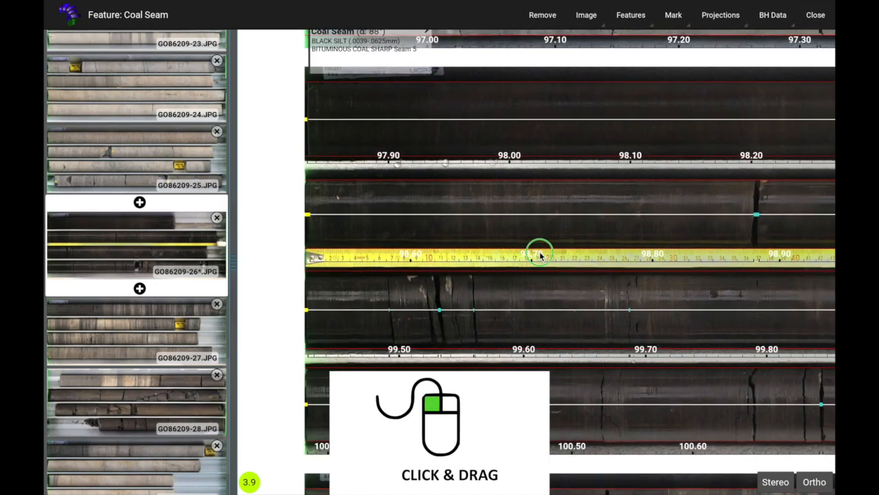
{"action": "left_click_drag", "start_coordinate": [540, 256], "coordinate": [429, 222]}
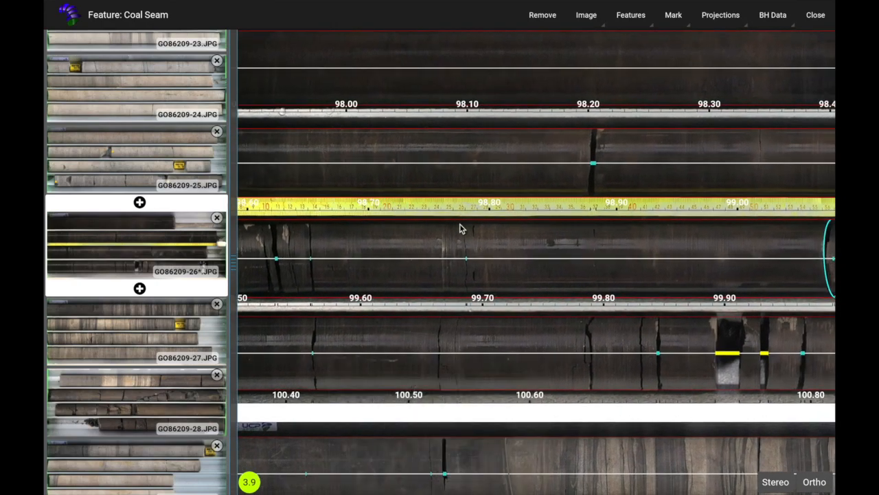
{"action": "left_click_drag", "start_coordinate": [691, 317], "coordinate": [294, 314]}
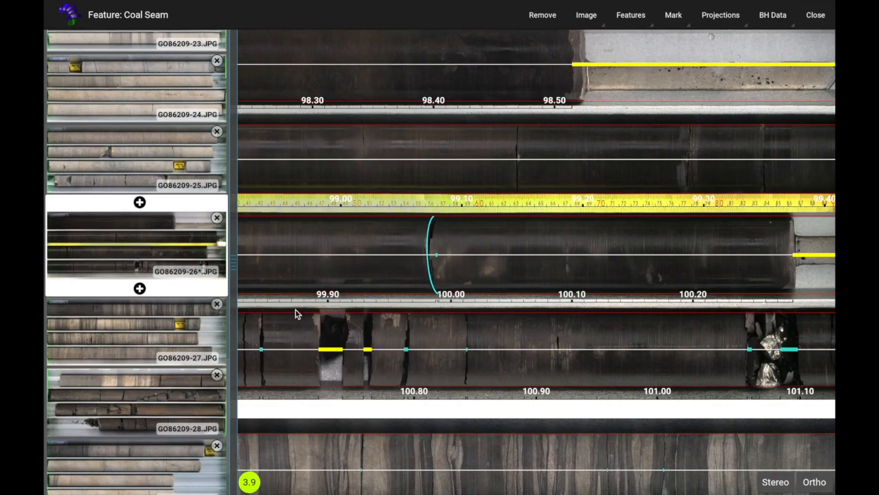
{"action": "left_click_drag", "start_coordinate": [537, 371], "coordinate": [835, 279]}
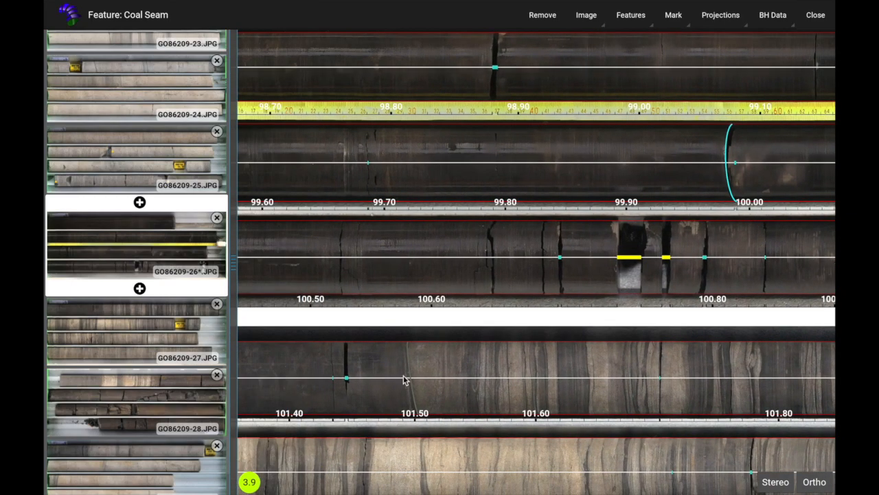
{"action": "scroll", "coordinate": [413, 383], "scroll_direction": "up", "scroll_amount": 5}
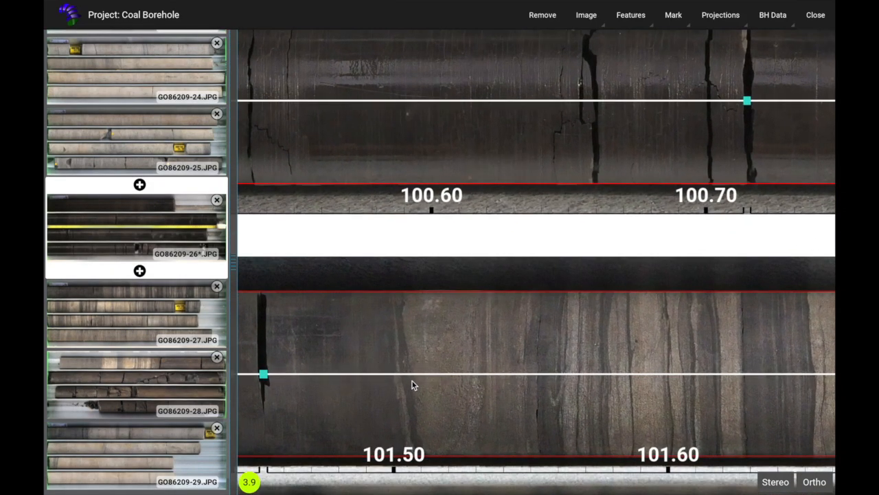
{"action": "scroll", "coordinate": [412, 382], "scroll_direction": "up", "scroll_amount": 2}
{"action": "left_click_drag", "start_coordinate": [412, 382], "coordinate": [449, 301]}
{"action": "scroll", "coordinate": [482, 296], "scroll_direction": "up", "scroll_amount": 3}
{"action": "scroll", "coordinate": [483, 292], "scroll_direction": "up", "scroll_amount": 1}
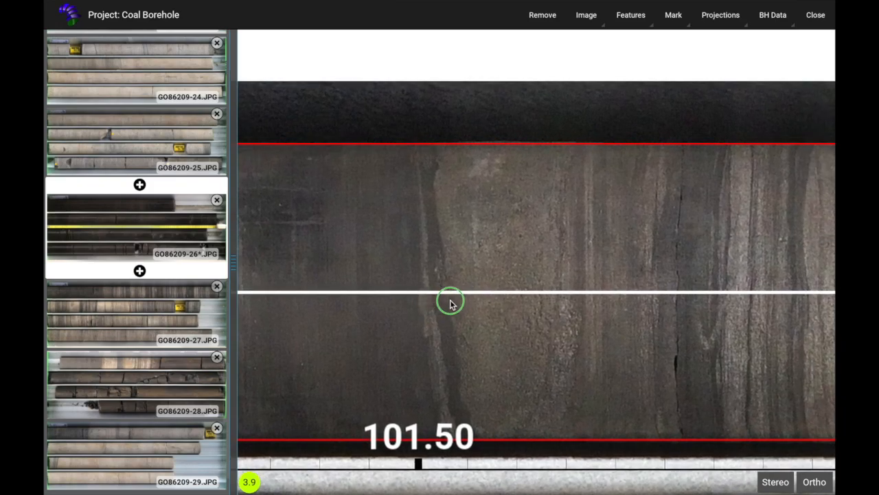
- Mark a Silty Shale primary lithology contact with three points along the dark-to-light boundary just past 101.50 m in tray 27
{"action": "left_click", "coordinate": [628, 15]}
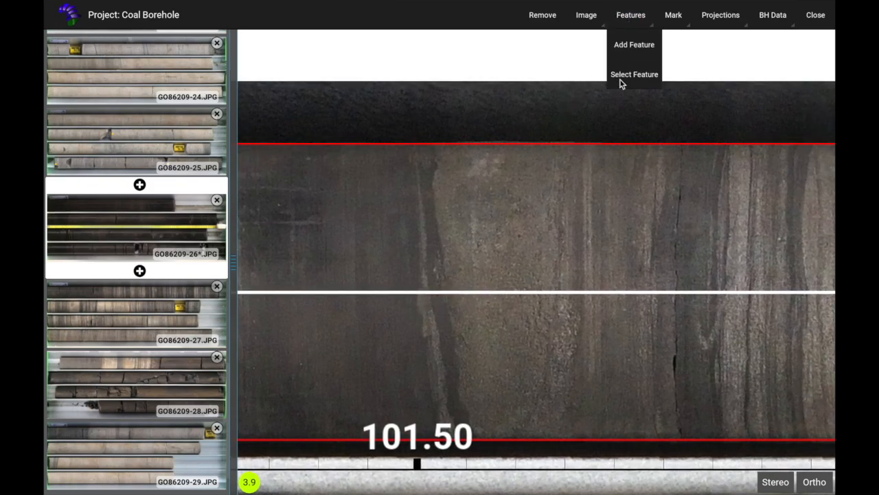
{"action": "left_click", "coordinate": [625, 76]}
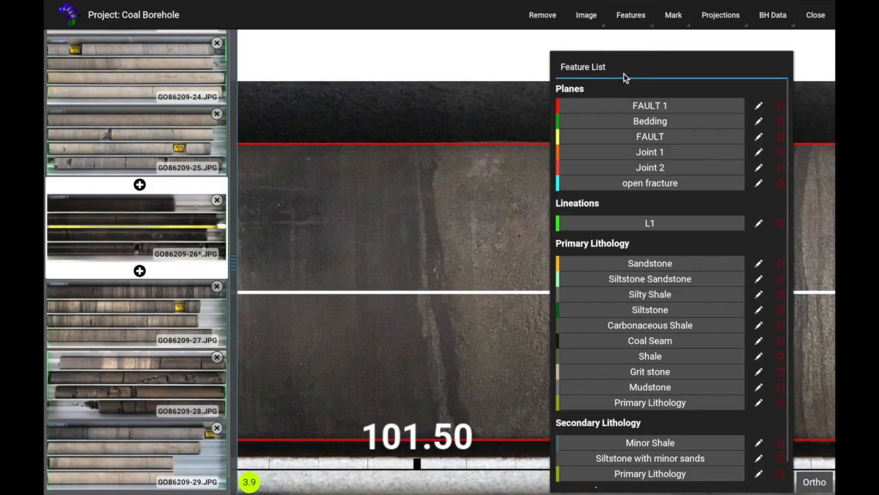
{"action": "left_click", "coordinate": [630, 296]}
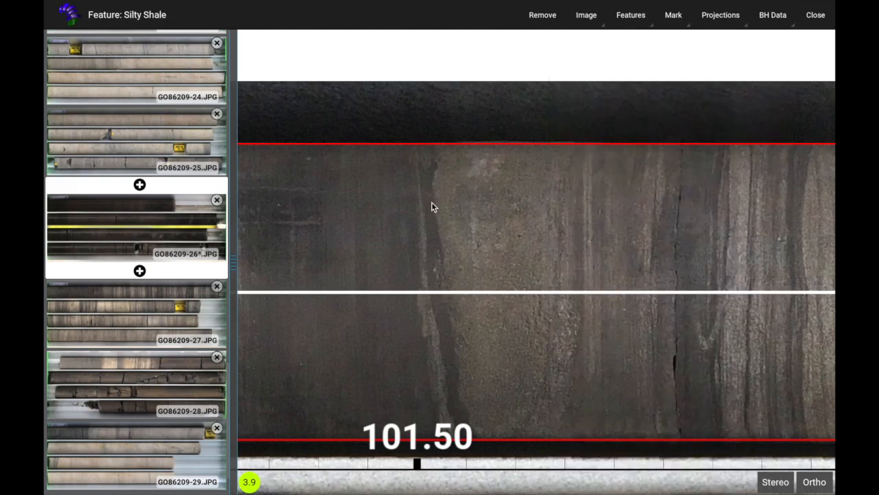
{"action": "left_click", "coordinate": [433, 184]}
{"action": "left_click", "coordinate": [444, 277]}
{"action": "left_click", "coordinate": [462, 409]}
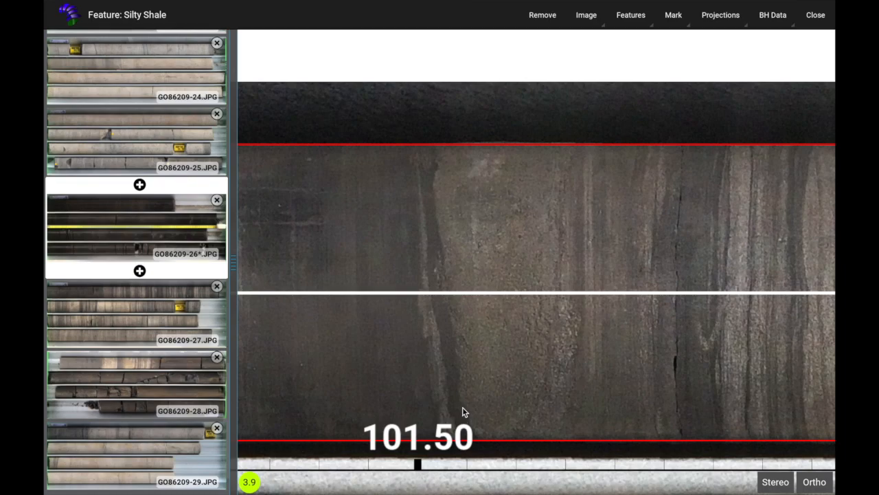
- Set the Silty Shale contact's Texture to LAMINATED and its Minor Rock to INTERCALATED, and save the entry
{"action": "scroll", "coordinate": [482, 374], "scroll_direction": "down", "scroll_amount": 3}
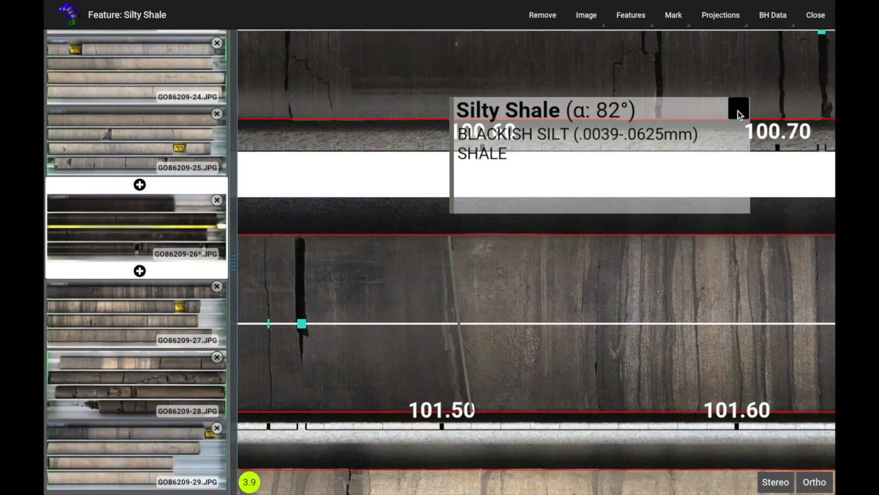
{"action": "left_click", "coordinate": [738, 114]}
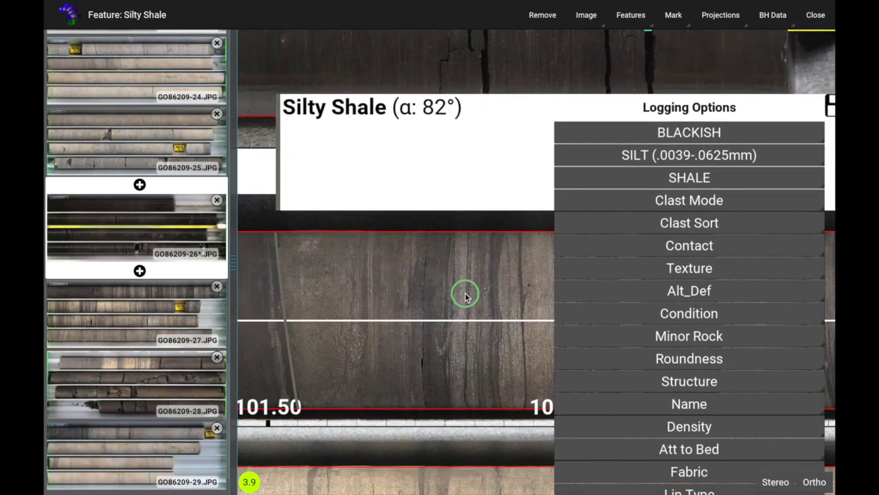
{"action": "left_click", "coordinate": [634, 269]}
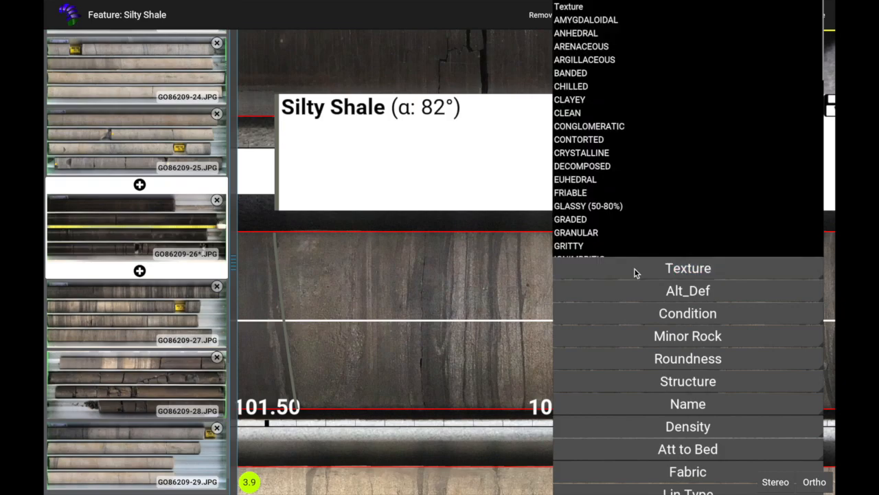
{"action": "scroll", "coordinate": [636, 187], "scroll_direction": "down", "scroll_amount": 3}
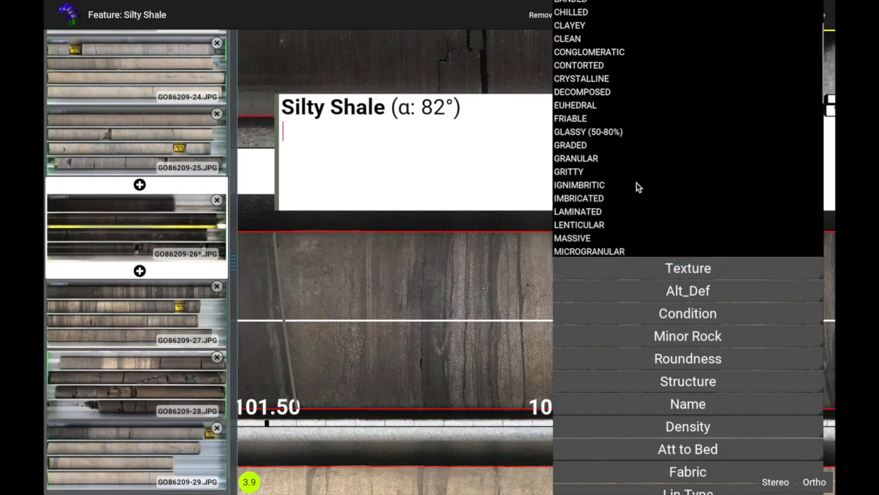
{"action": "left_click", "coordinate": [575, 211]}
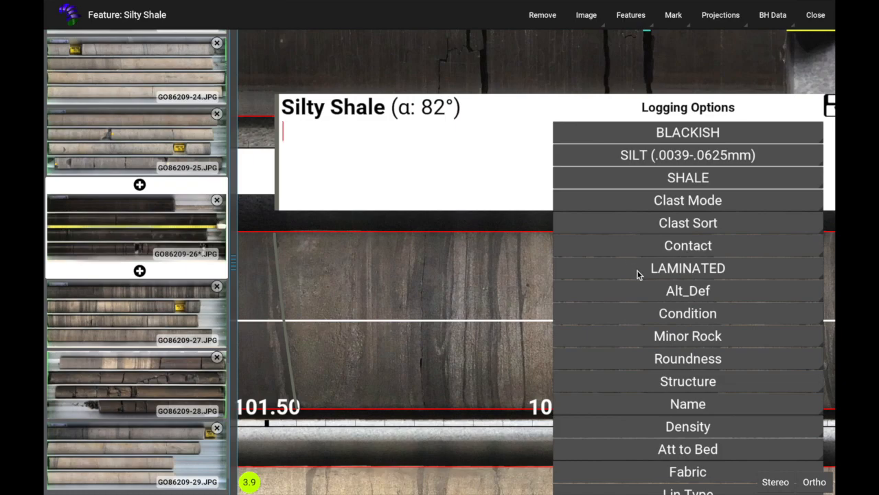
{"action": "left_click", "coordinate": [675, 338]}
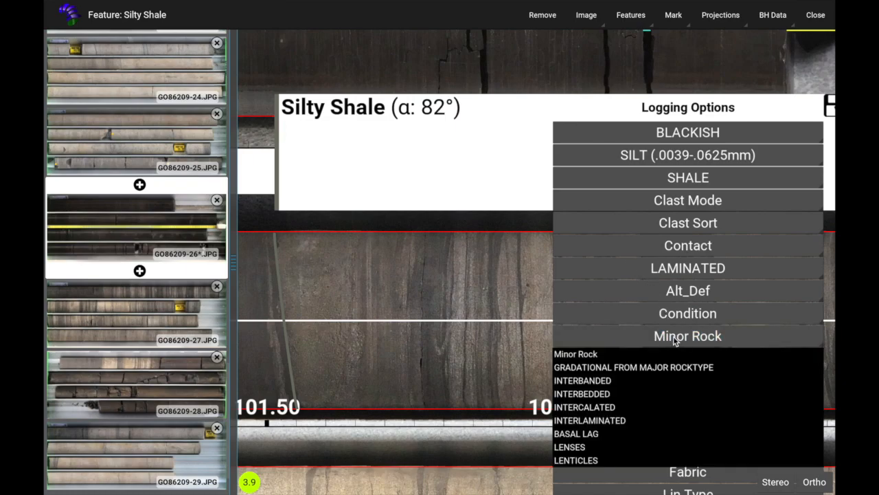
{"action": "left_click", "coordinate": [616, 408]}
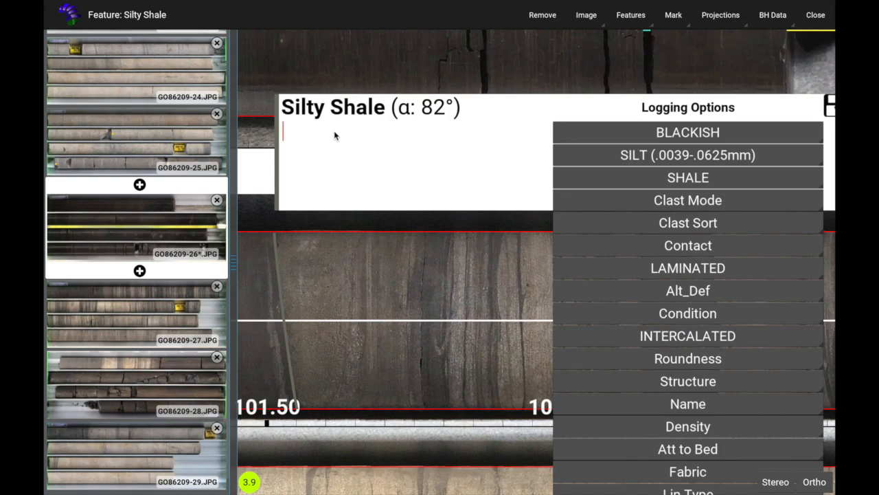
{"action": "left_click", "coordinate": [828, 106]}
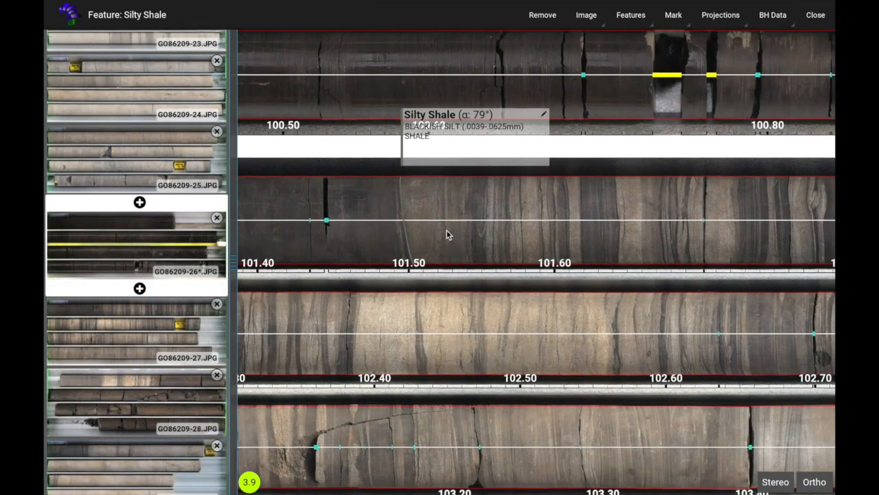
- Examine the banded core in tray 27 from 101.50 m to the end of its third row past 103.60 m
{"action": "left_click_drag", "start_coordinate": [645, 317], "coordinate": [408, 292]}
{"action": "left_click_drag", "start_coordinate": [543, 338], "coordinate": [818, 300]}
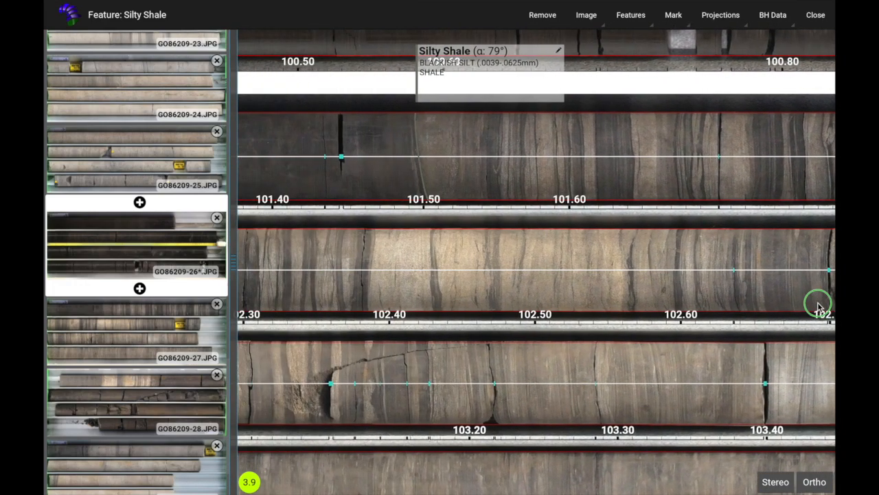
{"action": "left_click_drag", "start_coordinate": [580, 315], "coordinate": [787, 258]}
{"action": "left_click_drag", "start_coordinate": [529, 329], "coordinate": [354, 255]}
{"action": "left_click_drag", "start_coordinate": [685, 261], "coordinate": [361, 257]}
{"action": "scroll", "coordinate": [570, 264], "scroll_direction": "up", "scroll_amount": 2}
{"action": "left_click_drag", "start_coordinate": [667, 257], "coordinate": [460, 220]}
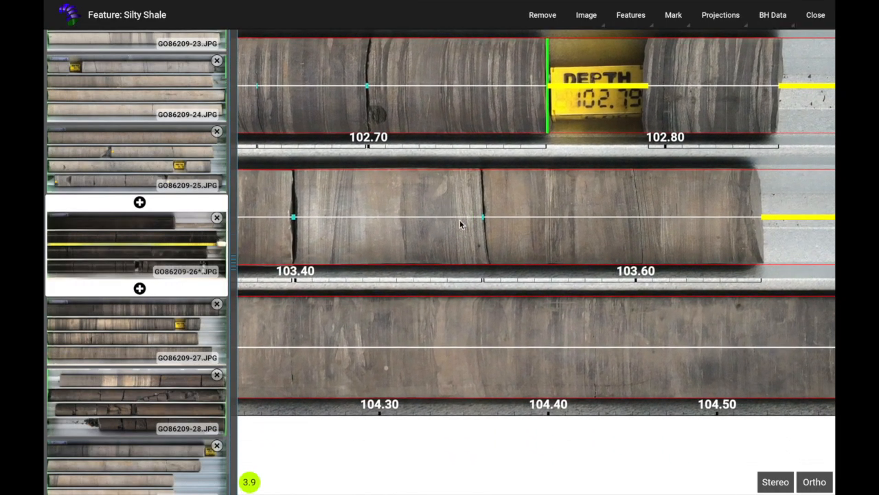
{"action": "scroll", "coordinate": [823, 234], "scroll_direction": "up", "scroll_amount": 1}
{"action": "scroll", "coordinate": [823, 234], "scroll_direction": "up", "scroll_amount": 1}
{"action": "left_click_drag", "start_coordinate": [654, 244], "coordinate": [603, 242]}
- Mark a Siltstone primary lithology contact with three points near the core end past 103.60 m in the third row of tray 27
{"action": "left_click", "coordinate": [638, 17]}
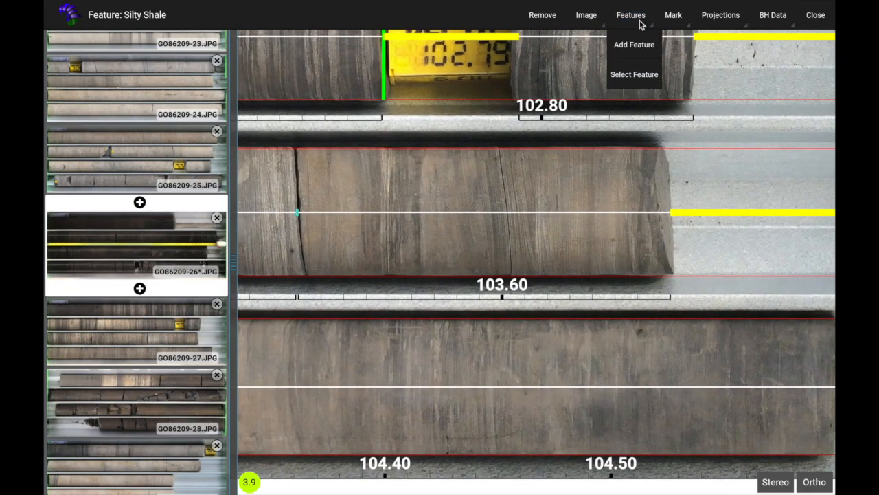
{"action": "left_click", "coordinate": [633, 76]}
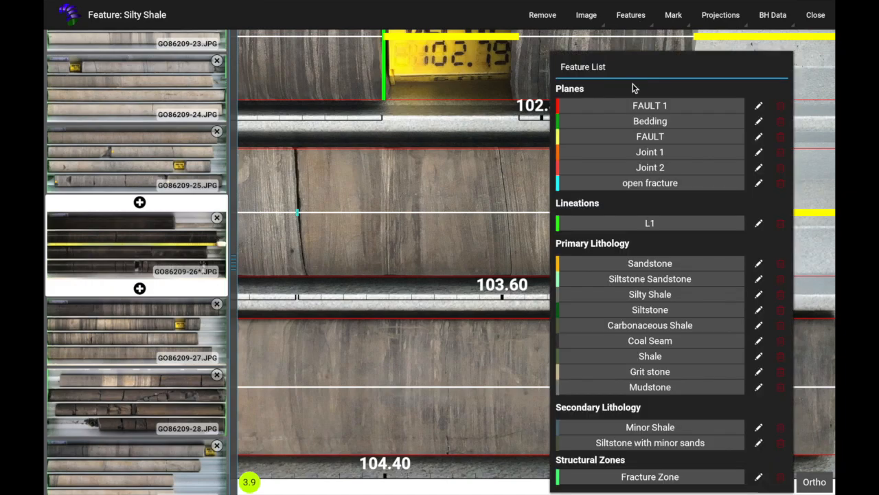
{"action": "left_click", "coordinate": [648, 311]}
{"action": "scroll", "coordinate": [653, 179], "scroll_direction": "up", "scroll_amount": 3}
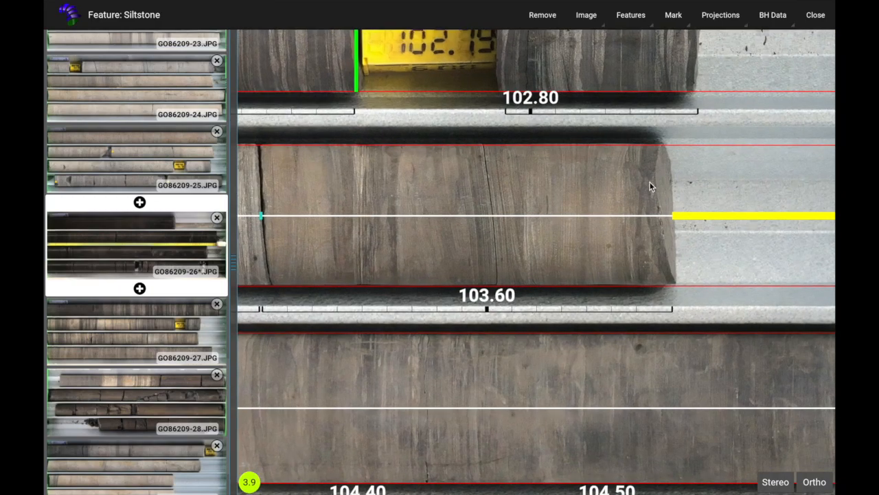
{"action": "left_click", "coordinate": [636, 157]}
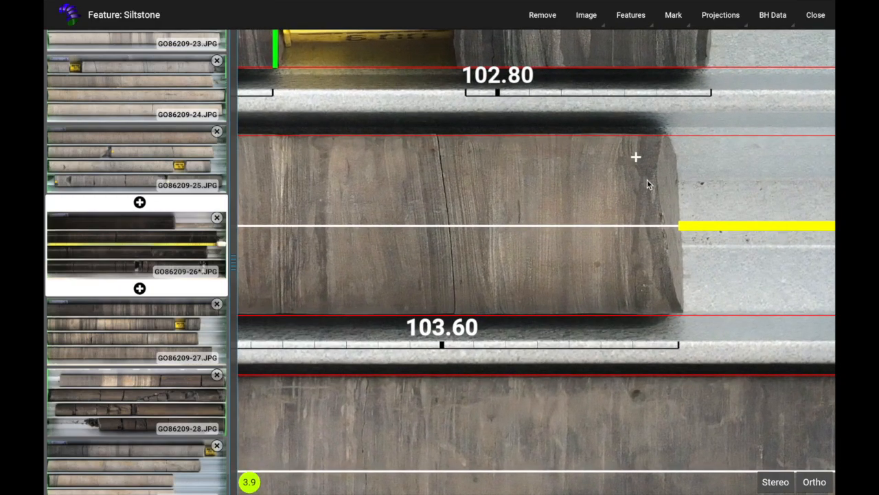
{"action": "left_click", "coordinate": [646, 224]}
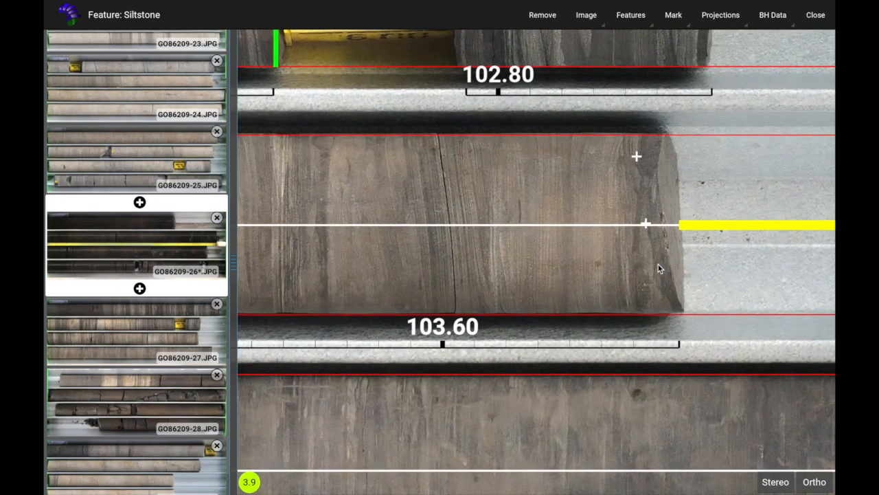
{"action": "left_click", "coordinate": [667, 302]}
{"action": "scroll", "coordinate": [653, 296], "scroll_direction": "down", "scroll_amount": 2}
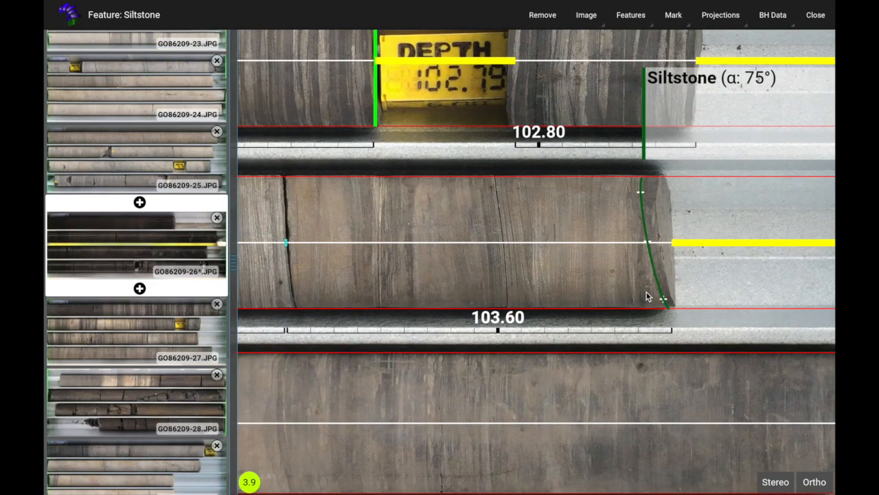
- Examine the remaining core of tray 27 and the light band in the first row of tray 28
{"action": "scroll", "coordinate": [647, 296], "scroll_direction": "down", "scroll_amount": 5}
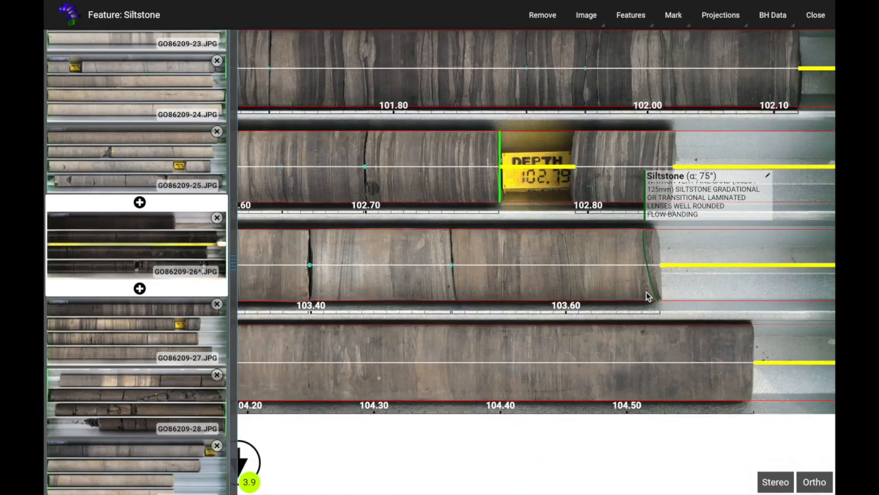
{"action": "scroll", "coordinate": [646, 292], "scroll_direction": "down", "scroll_amount": 1}
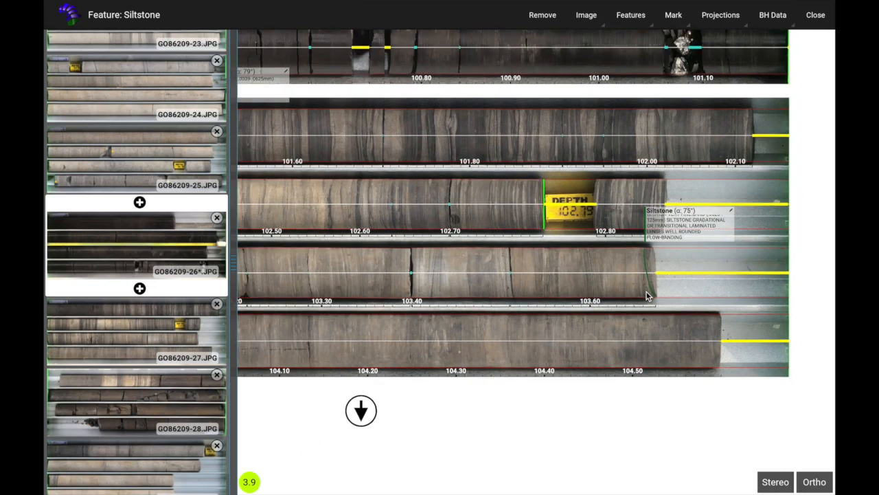
{"action": "left_click_drag", "start_coordinate": [609, 320], "coordinate": [691, 317]}
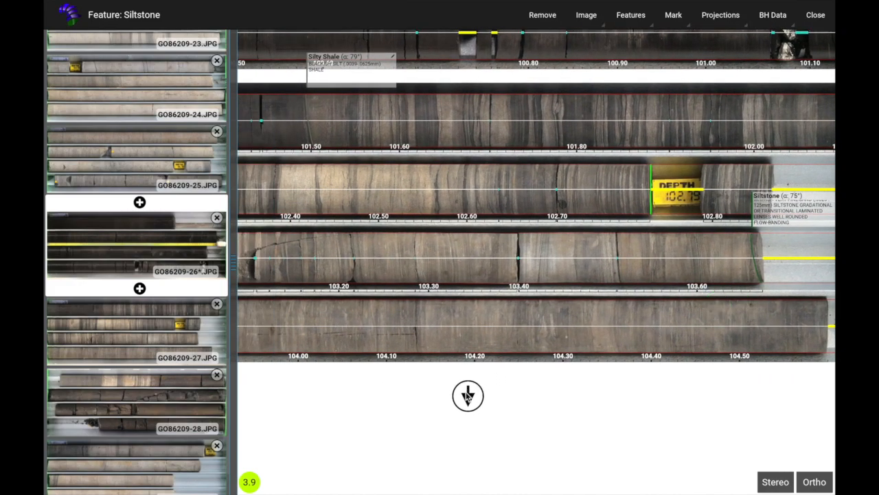
{"action": "scroll", "coordinate": [468, 395], "scroll_direction": "down", "scroll_amount": 2}
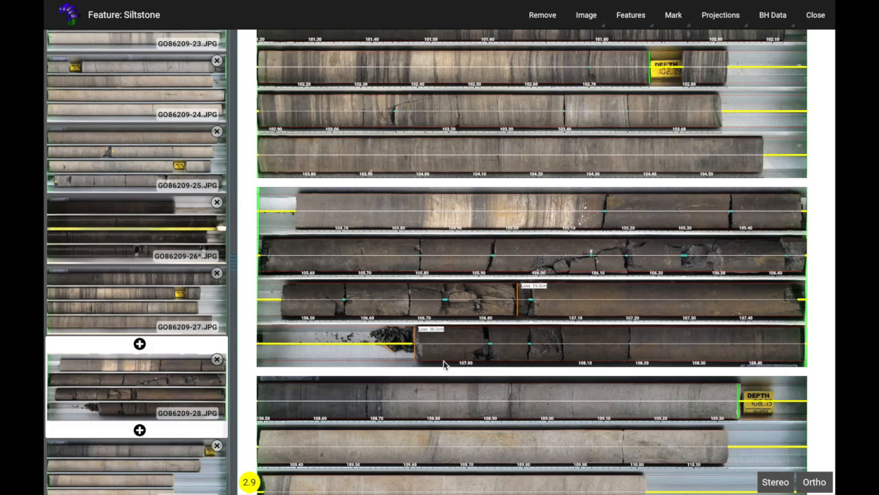
{"action": "scroll", "coordinate": [530, 178], "scroll_direction": "up", "scroll_amount": 3}
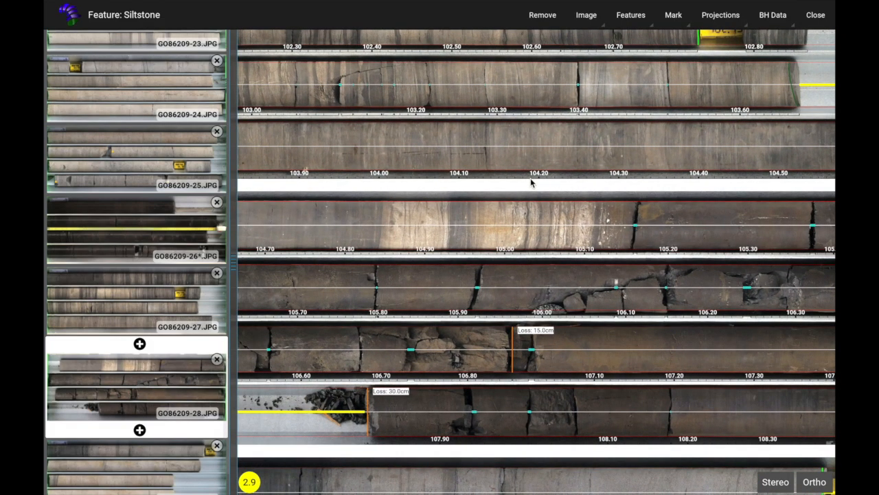
{"action": "scroll", "coordinate": [535, 186], "scroll_direction": "up", "scroll_amount": 2}
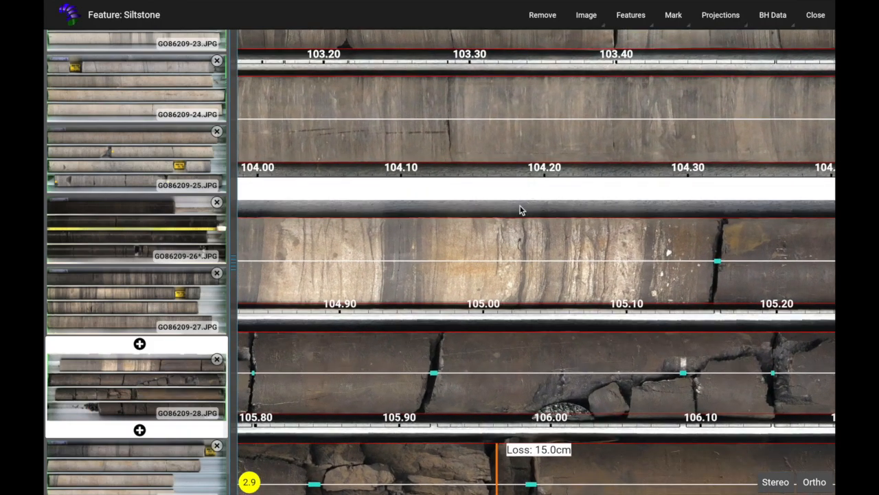
- Mark a Grit stone primary lithology contact at the start of the light band at about 104.85 m in tray 28's first row
{"action": "left_click_drag", "start_coordinate": [488, 282], "coordinate": [721, 249]}
{"action": "scroll", "coordinate": [530, 215], "scroll_direction": "up", "scroll_amount": 2}
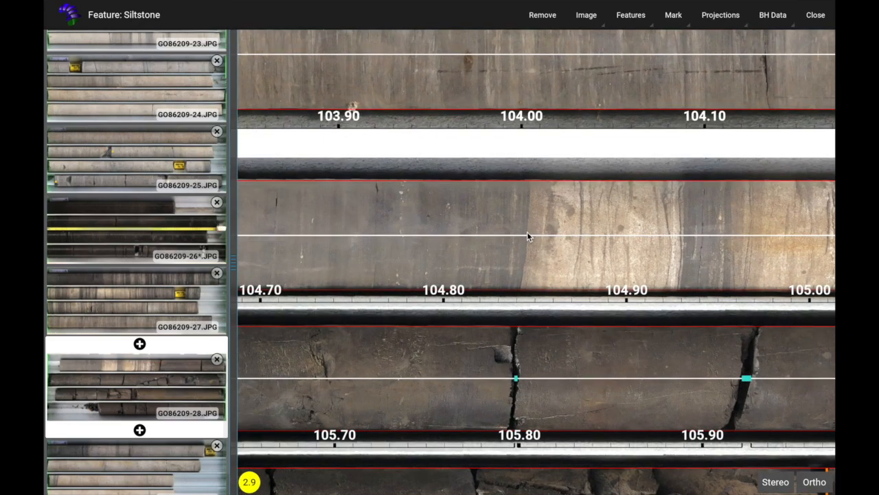
{"action": "scroll", "coordinate": [528, 234], "scroll_direction": "up", "scroll_amount": 3}
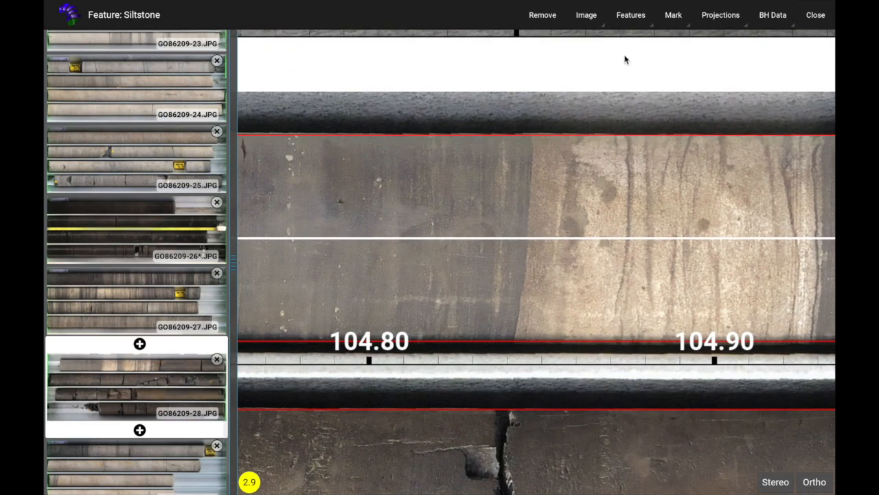
{"action": "left_click", "coordinate": [636, 22]}
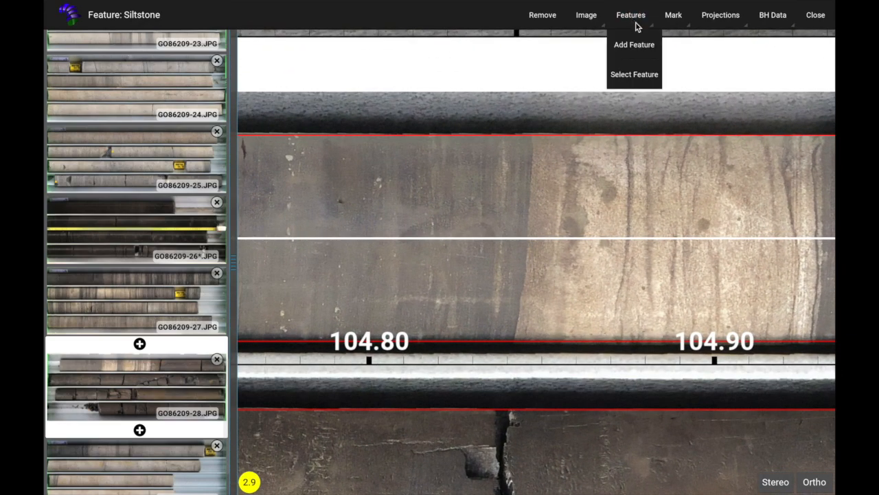
{"action": "left_click", "coordinate": [629, 77]}
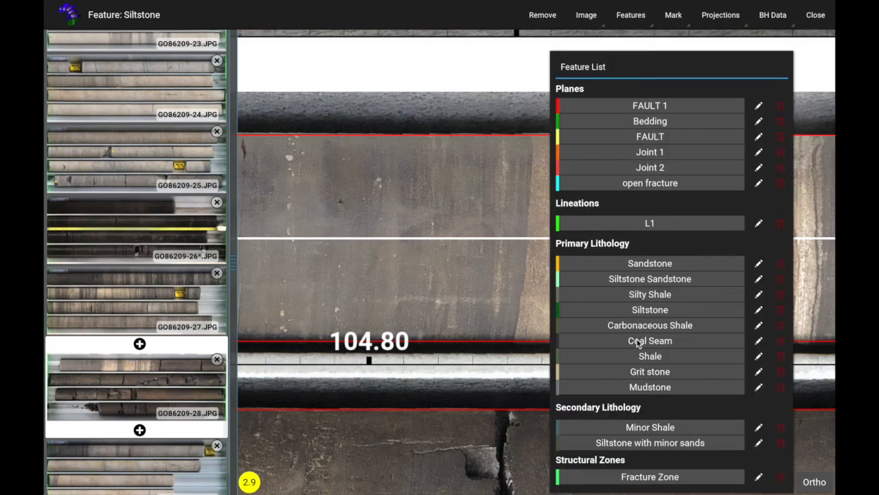
{"action": "left_click", "coordinate": [640, 371]}
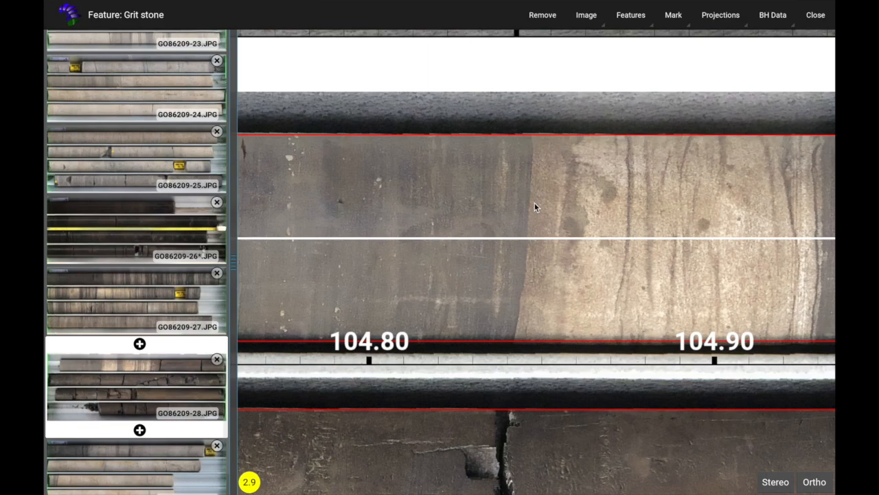
{"action": "left_click", "coordinate": [526, 239]}
{"action": "left_click", "coordinate": [516, 335]}
- Mark Minor Shale secondary lithology contacts on both edges of the dark band, at about 104.93 m and 104.96 m
{"action": "left_click_drag", "start_coordinate": [602, 287], "coordinate": [331, 298]}
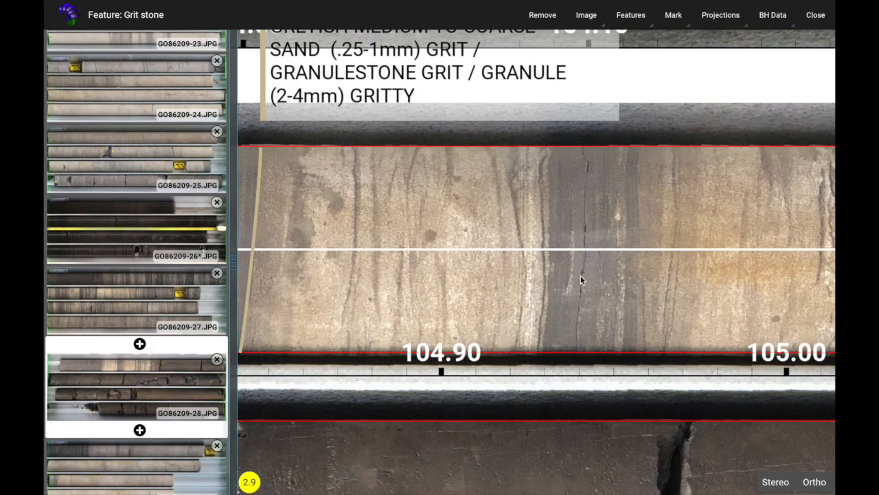
{"action": "left_click", "coordinate": [632, 15]}
{"action": "left_click", "coordinate": [637, 74]}
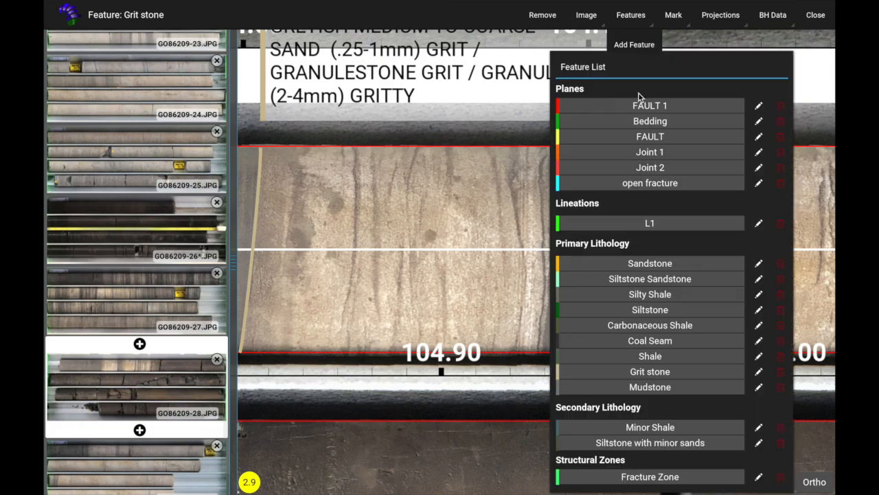
{"action": "left_click", "coordinate": [650, 429]}
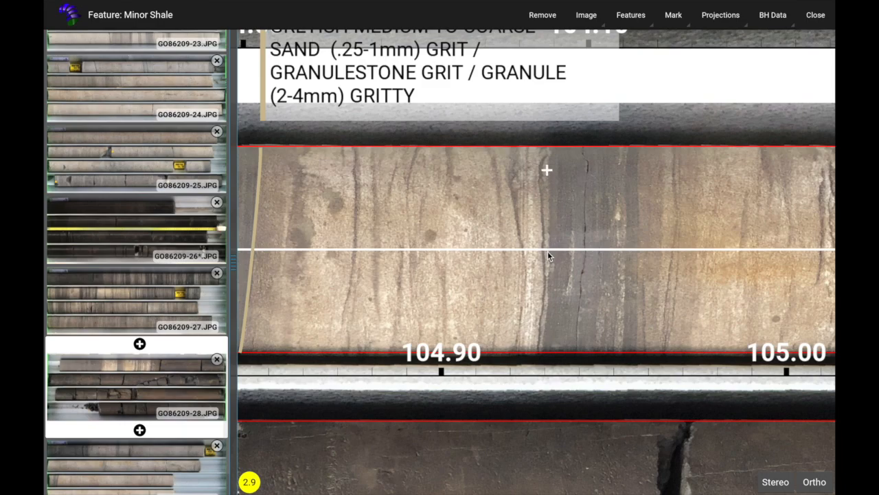
{"action": "left_click", "coordinate": [542, 342]}
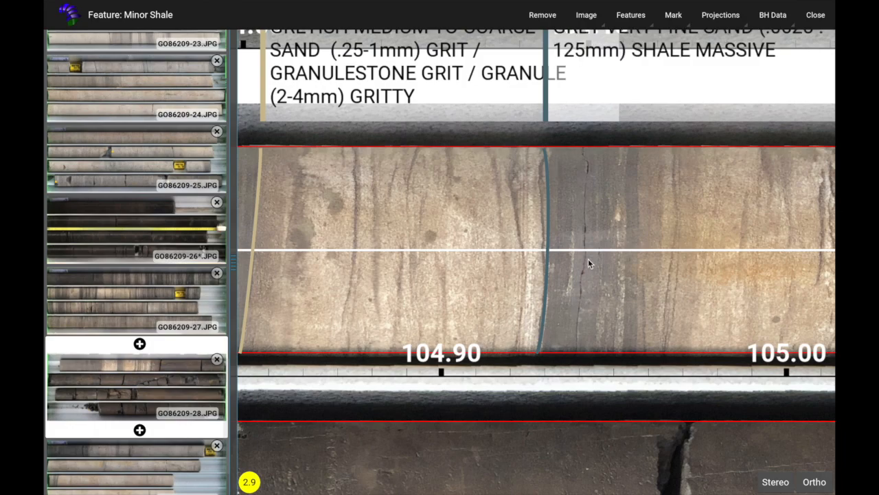
{"action": "left_click", "coordinate": [637, 155]}
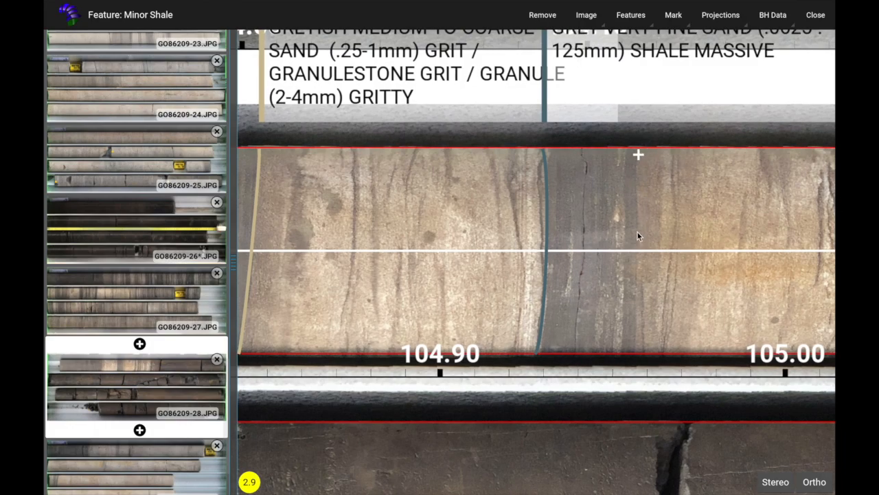
{"action": "left_click", "coordinate": [635, 349]}
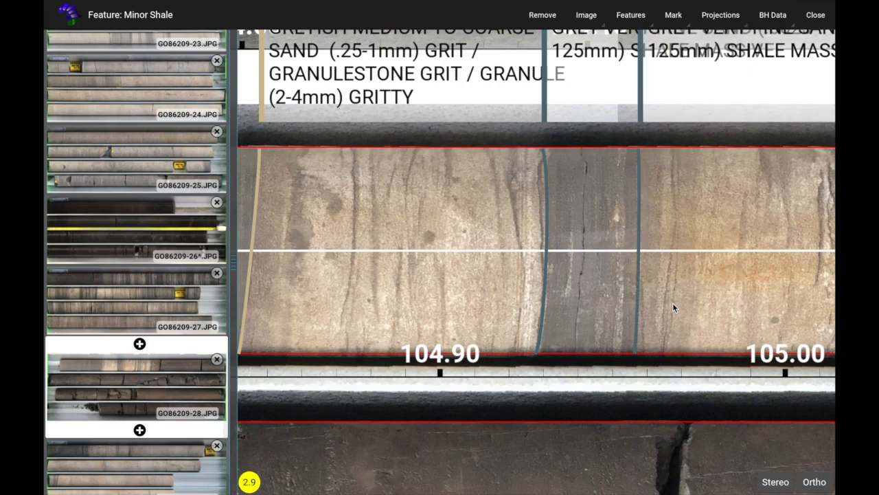
- Mark a Coal Seam primary lithology contact with three points at about 105.15 m, just before the open break in tray 28's first row
{"action": "scroll", "coordinate": [673, 302], "scroll_direction": "down", "scroll_amount": 2}
{"action": "scroll", "coordinate": [673, 307], "scroll_direction": "down", "scroll_amount": 2}
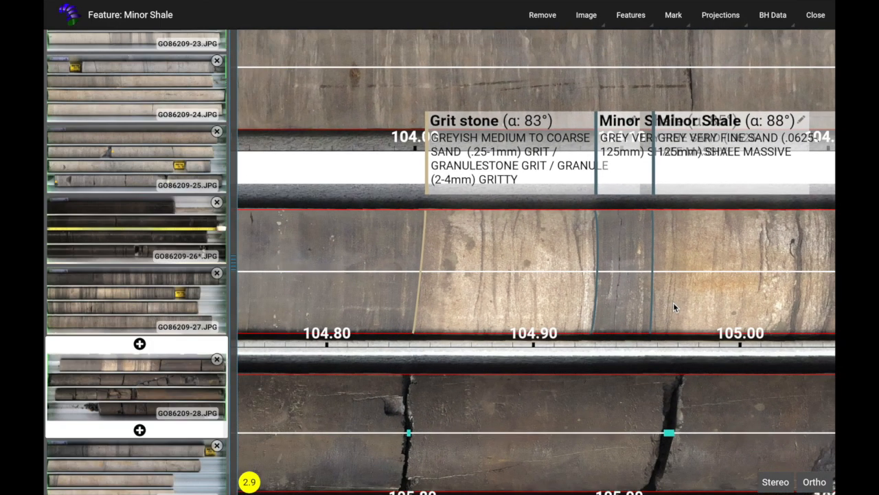
{"action": "left_click_drag", "start_coordinate": [743, 300], "coordinate": [369, 282]}
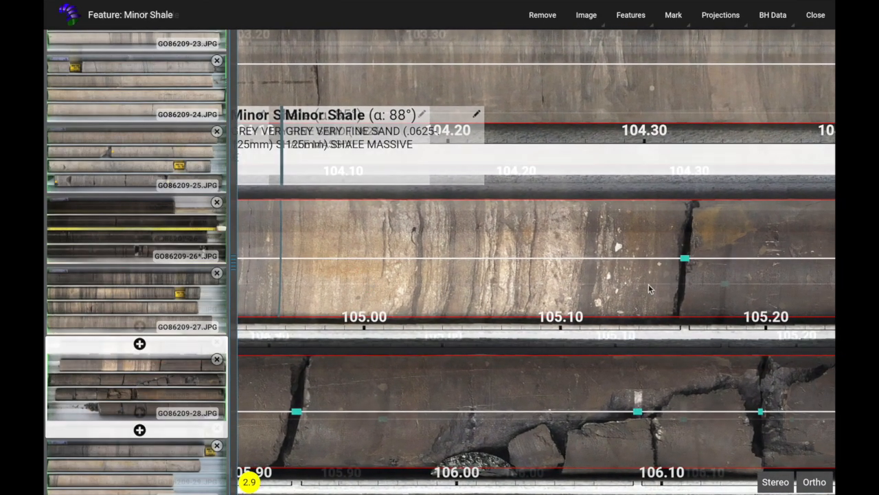
{"action": "left_click", "coordinate": [649, 283]}
{"action": "left_click_drag", "start_coordinate": [686, 279], "coordinate": [530, 232]}
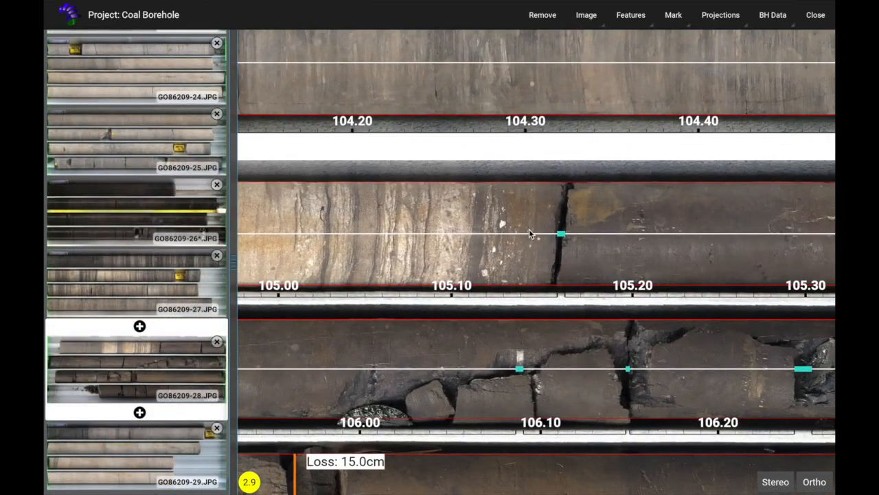
{"action": "scroll", "coordinate": [530, 231], "scroll_direction": "up", "scroll_amount": 4}
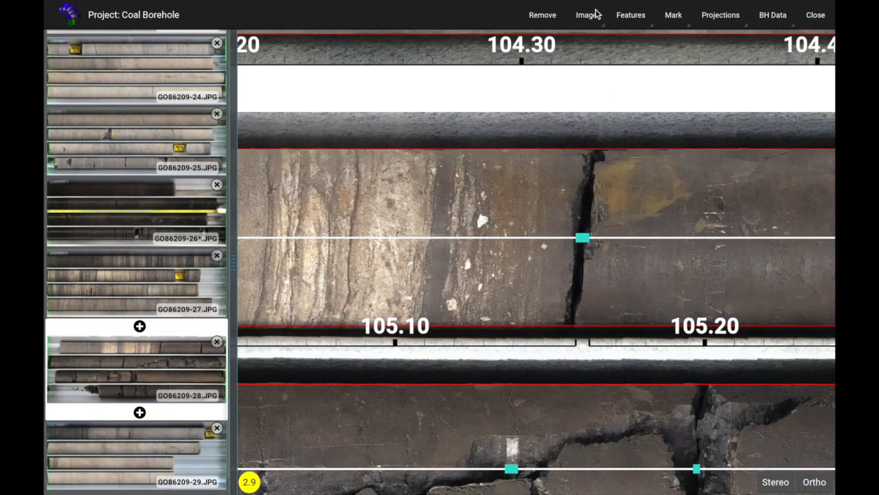
{"action": "left_click", "coordinate": [632, 20]}
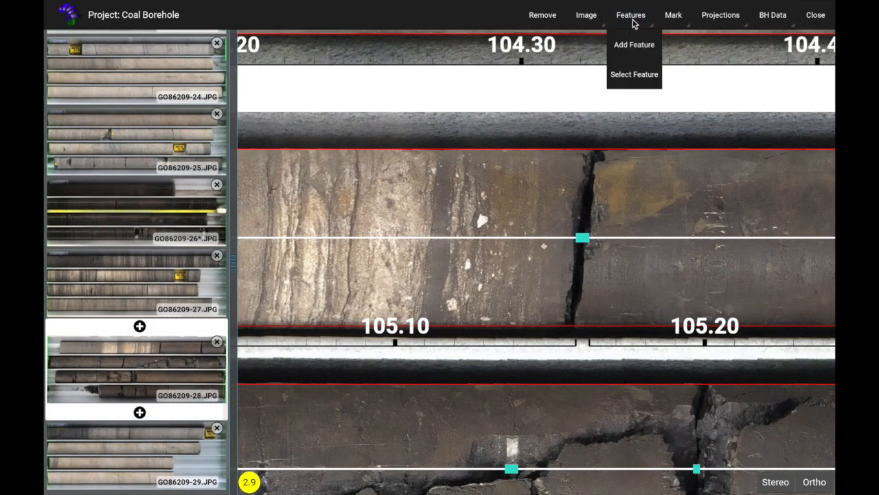
{"action": "left_click", "coordinate": [635, 74]}
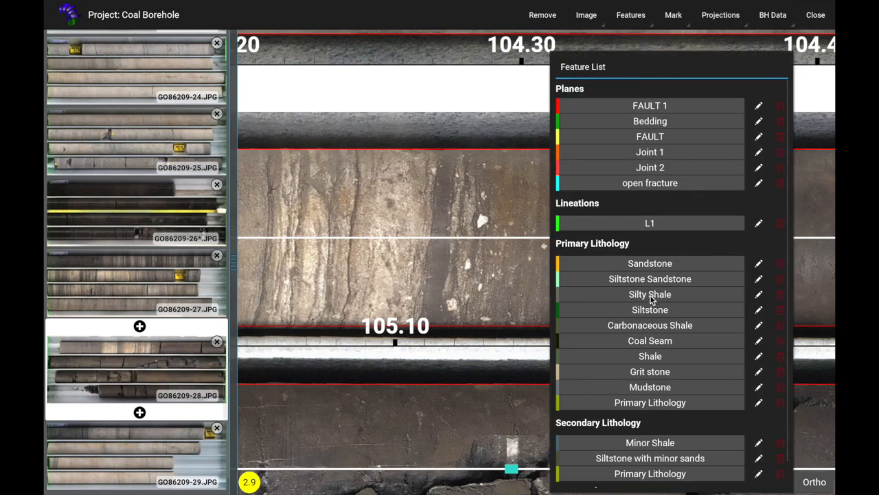
{"action": "left_click", "coordinate": [651, 342]}
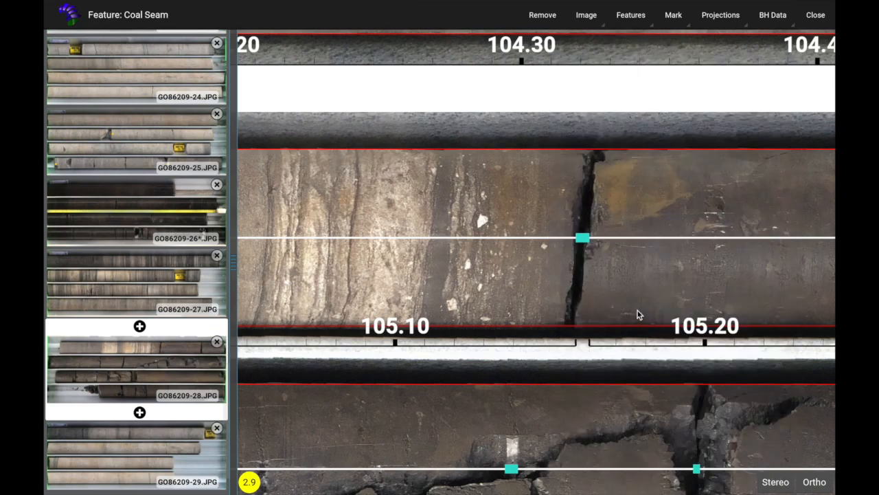
{"action": "left_click", "coordinate": [540, 176]}
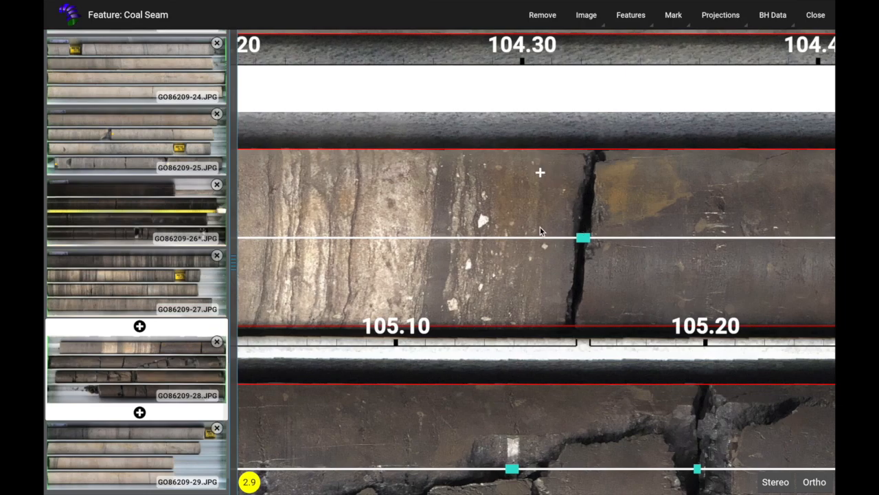
{"action": "left_click", "coordinate": [538, 229]}
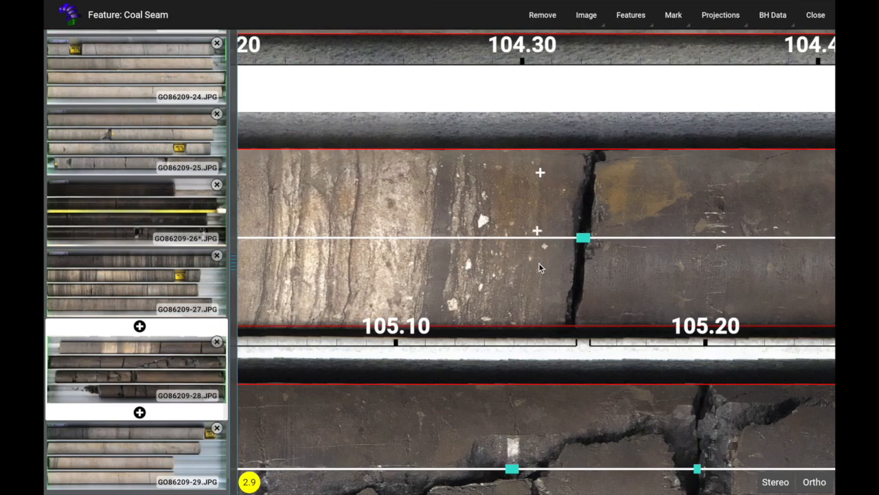
{"action": "left_click", "coordinate": [533, 316]}
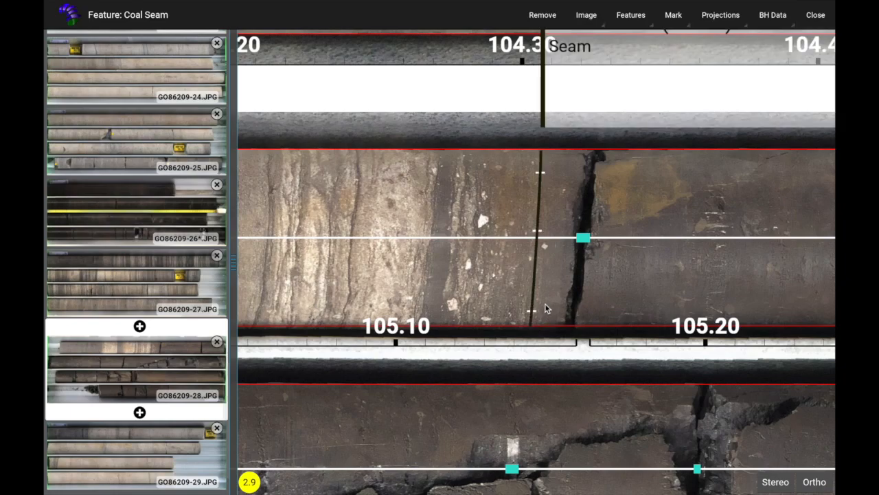
- Examine the dark coal core through the remaining rows of tray 28, including the 15 cm and 30 cm loss zones
{"action": "scroll", "coordinate": [567, 242], "scroll_direction": "down", "scroll_amount": 2}
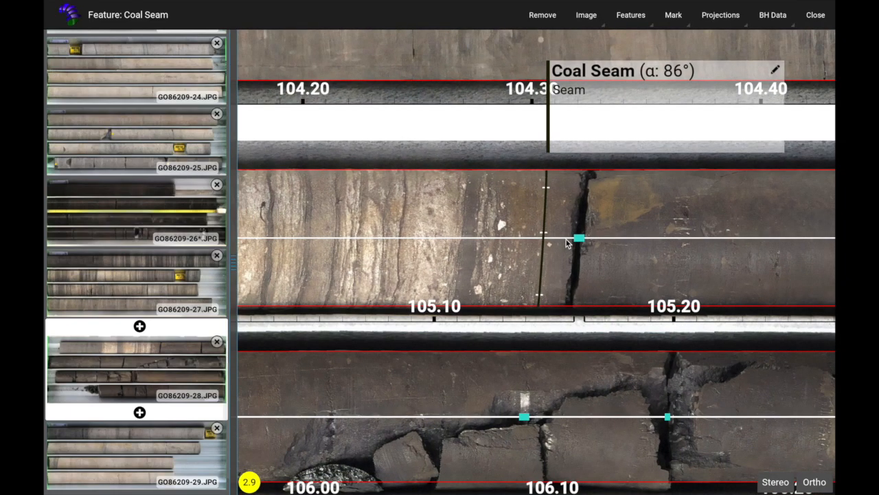
{"action": "scroll", "coordinate": [567, 243], "scroll_direction": "down", "scroll_amount": 3}
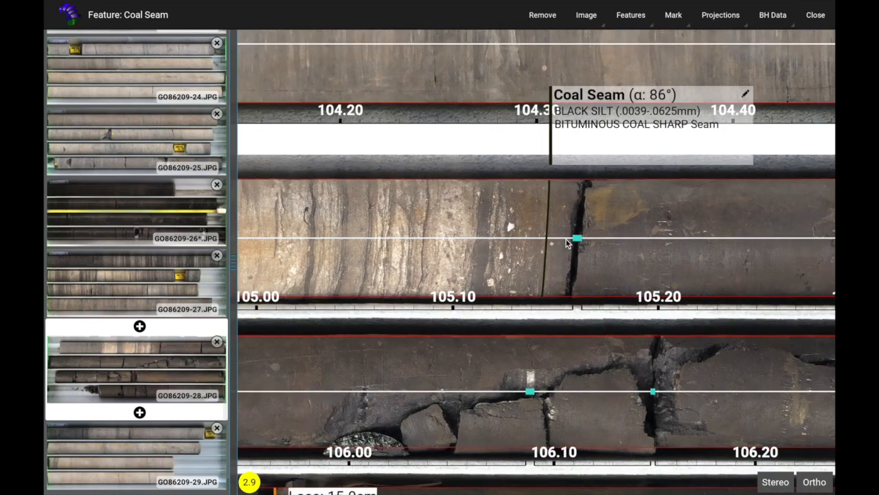
{"action": "left_click_drag", "start_coordinate": [373, 255], "coordinate": [362, 190]}
{"action": "scroll", "coordinate": [362, 194], "scroll_direction": "down", "scroll_amount": 2}
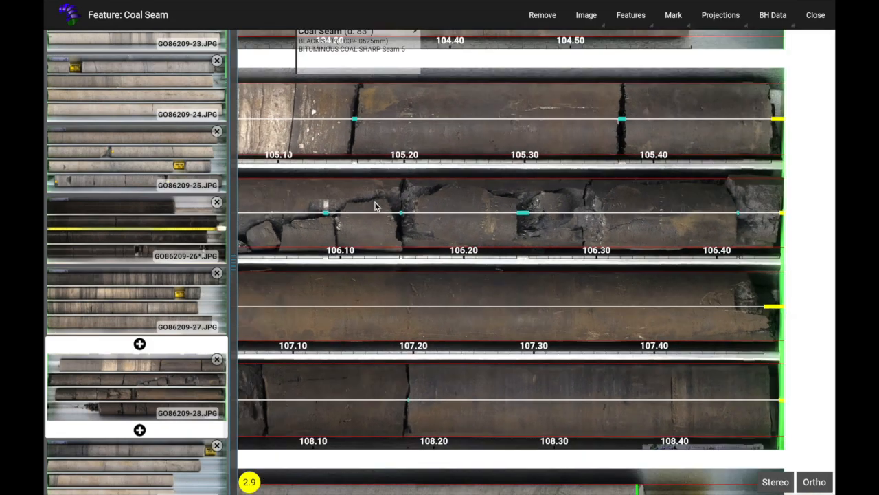
{"action": "left_click_drag", "start_coordinate": [375, 249], "coordinate": [417, 232]}
{"action": "left_click_drag", "start_coordinate": [649, 322], "coordinate": [821, 303]}
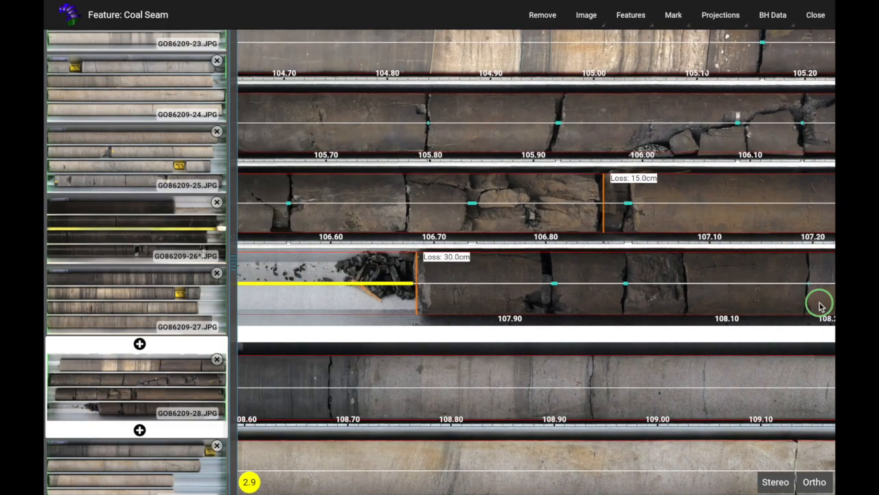
- Mark a Siltstone Sandstone primary lithology contact at about 108.71 m, where the dark core turns lighter in tray 29's first row
{"action": "left_click_drag", "start_coordinate": [421, 386], "coordinate": [519, 345]}
{"action": "scroll", "coordinate": [507, 343], "scroll_direction": "up", "scroll_amount": 3}
{"action": "scroll", "coordinate": [505, 343], "scroll_direction": "up", "scroll_amount": 4}
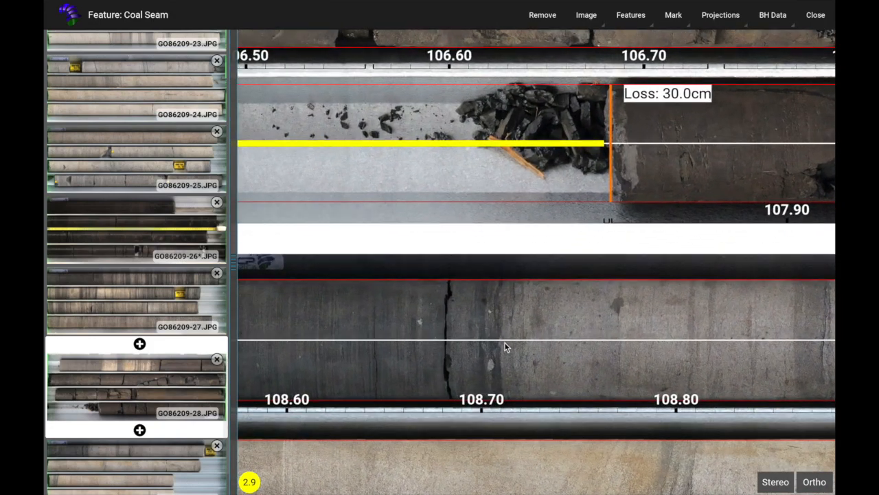
{"action": "scroll", "coordinate": [503, 343], "scroll_direction": "up", "scroll_amount": 2}
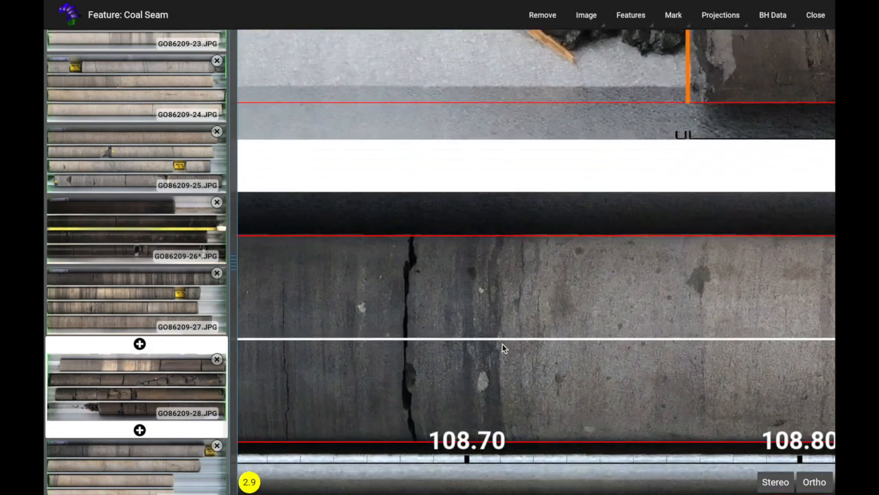
{"action": "left_click", "coordinate": [632, 15]}
{"action": "left_click", "coordinate": [634, 75]}
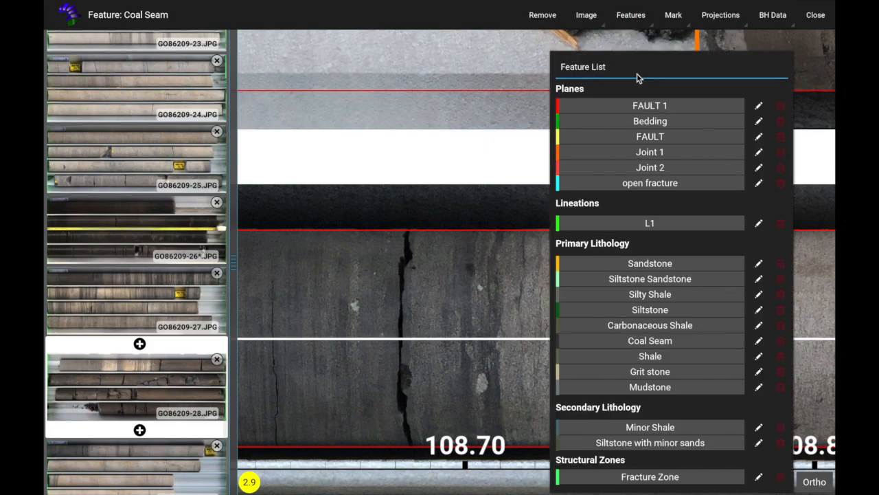
{"action": "left_click", "coordinate": [618, 280]}
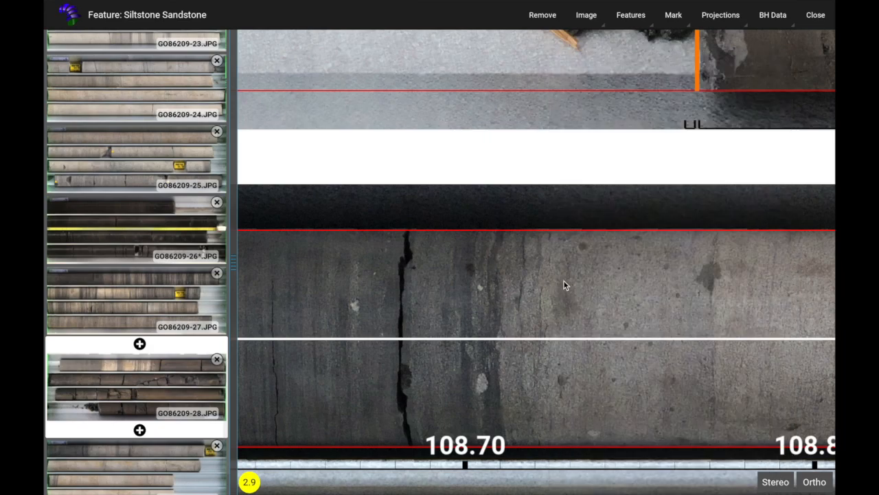
{"action": "left_click", "coordinate": [501, 240]}
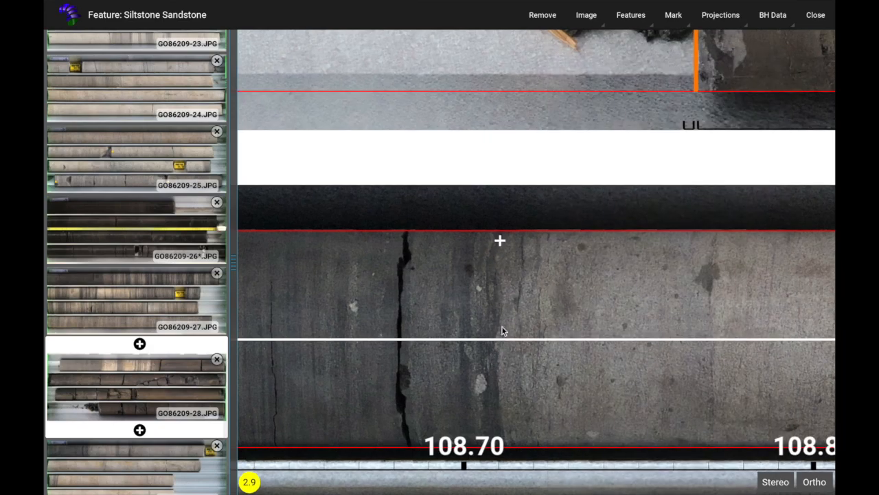
{"action": "left_click", "coordinate": [503, 434]}
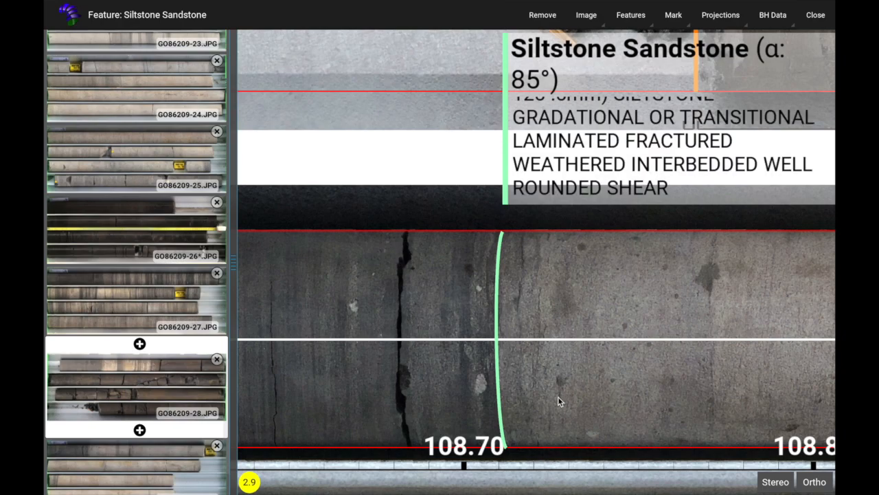
- Examine the light core of tray 29 from 108.70 m to the end of its last row
{"action": "scroll", "coordinate": [557, 396], "scroll_direction": "down", "scroll_amount": 4}
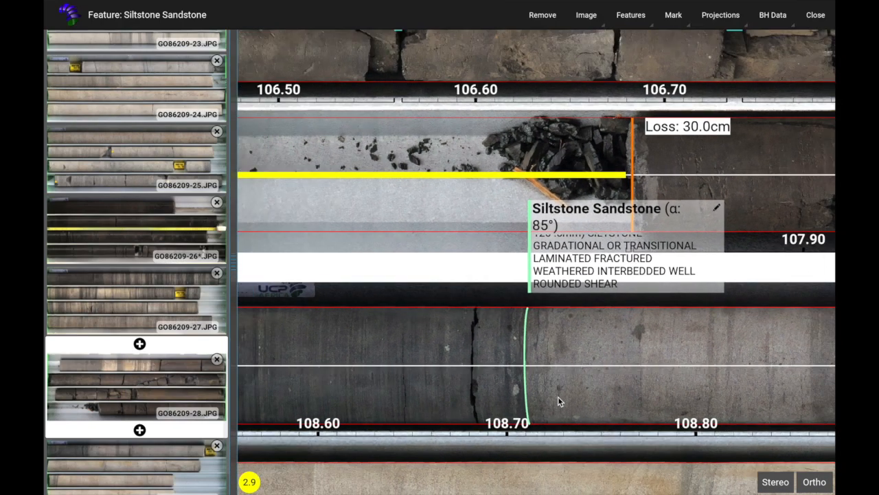
{"action": "scroll", "coordinate": [558, 402], "scroll_direction": "down", "scroll_amount": 5}
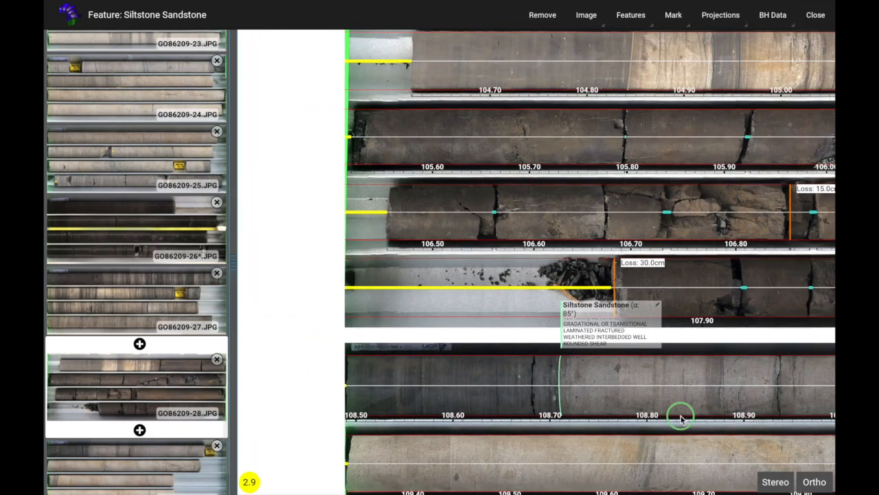
{"action": "scroll", "coordinate": [553, 305], "scroll_direction": "down", "scroll_amount": 3}
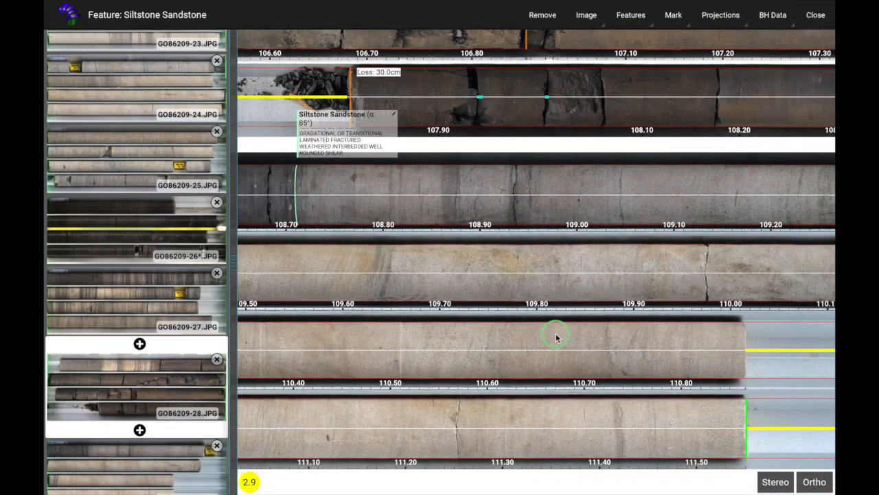
{"action": "left_click_drag", "start_coordinate": [555, 335], "coordinate": [520, 314]}
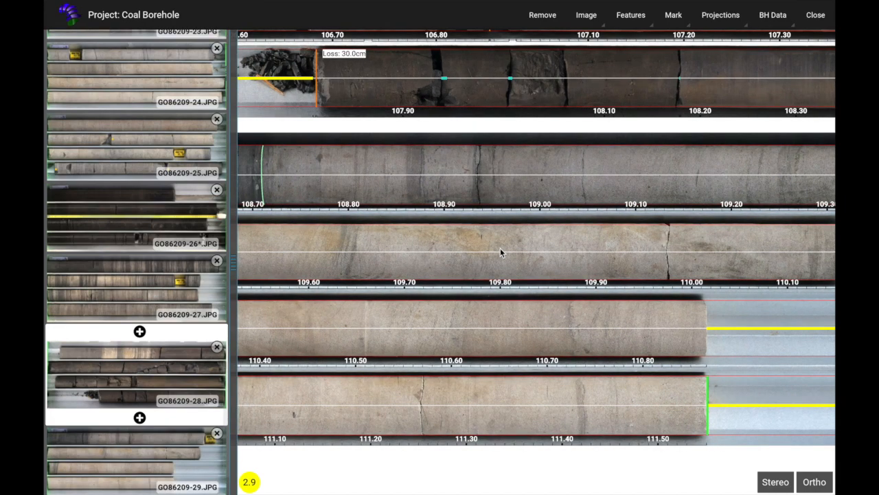
- Review the Geological Borehole Log from the 17.00 m Sandstone interval down to the Siltstone Sandstone interval starting at 108.71 m
{"action": "left_click", "coordinate": [772, 19]}
{"action": "left_click", "coordinate": [779, 80]}
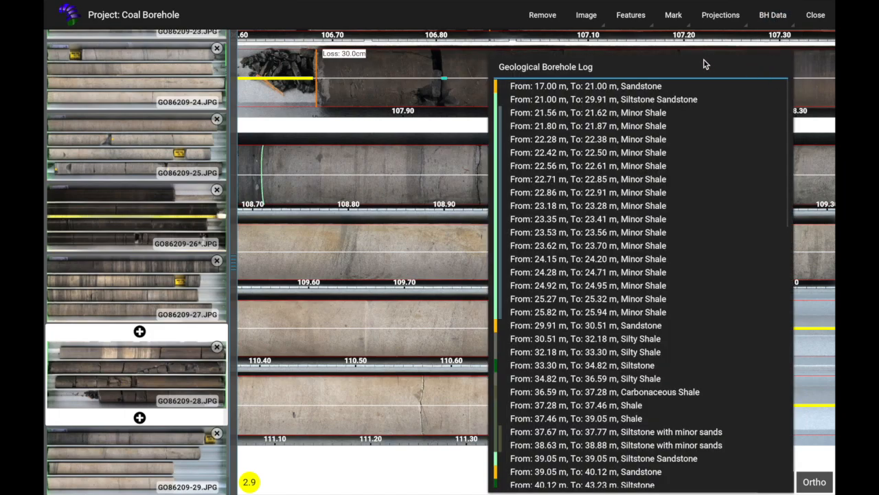
{"action": "left_click_drag", "start_coordinate": [665, 62], "coordinate": [480, 60]}
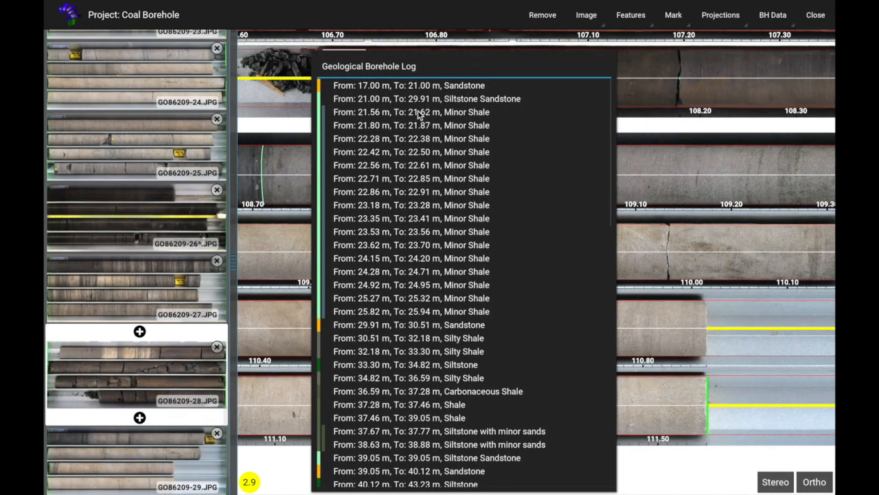
{"action": "scroll", "coordinate": [418, 115], "scroll_direction": "down", "scroll_amount": 5}
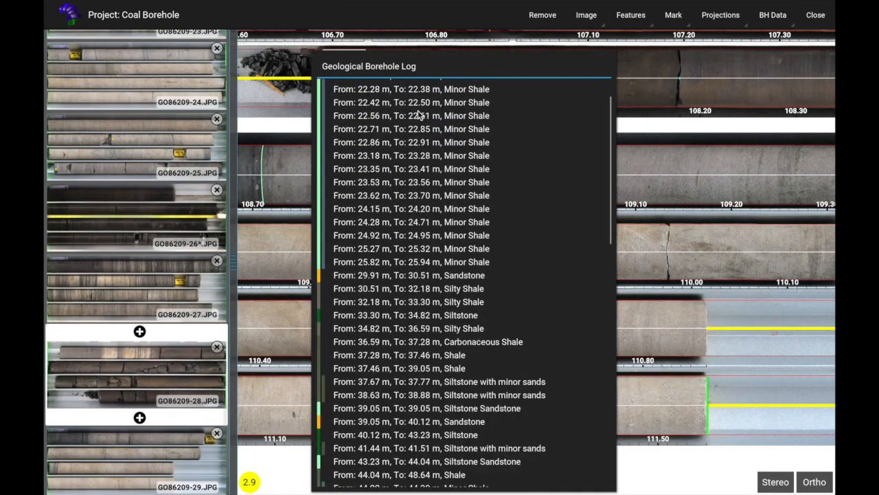
{"action": "scroll", "coordinate": [418, 115], "scroll_direction": "down", "scroll_amount": 5}
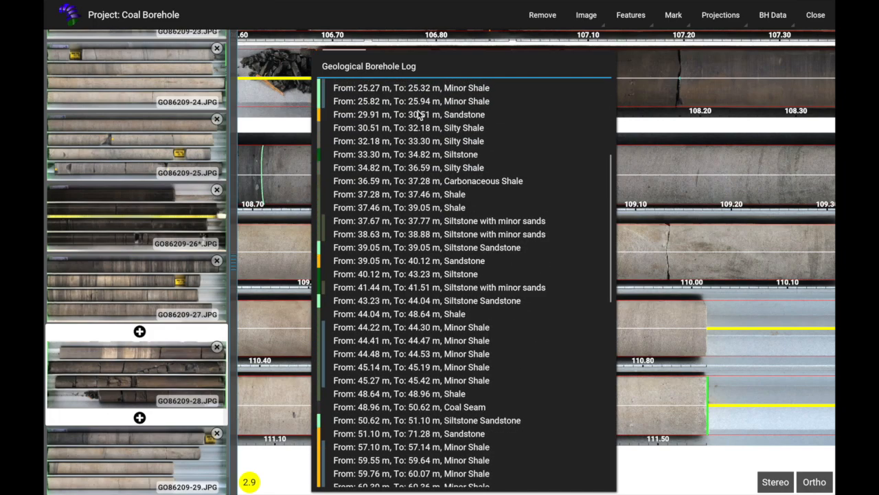
{"action": "scroll", "coordinate": [419, 114], "scroll_direction": "down", "scroll_amount": 5}
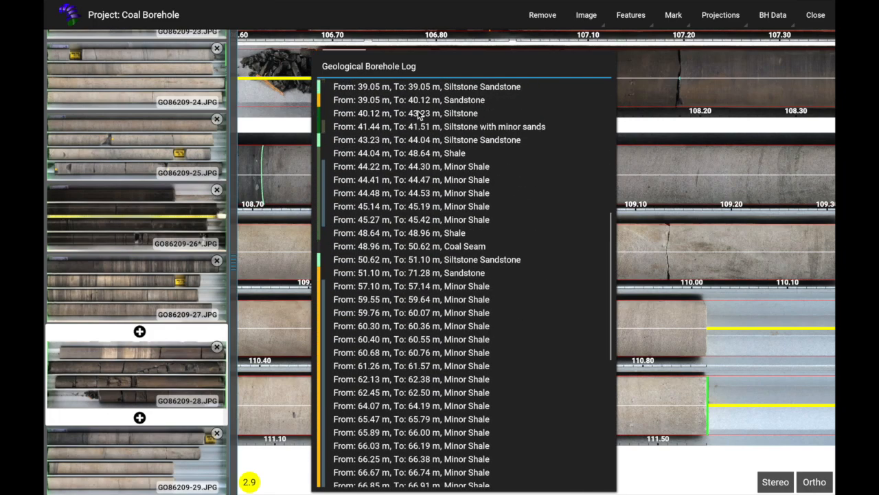
{"action": "scroll", "coordinate": [418, 115], "scroll_direction": "down", "scroll_amount": 5}
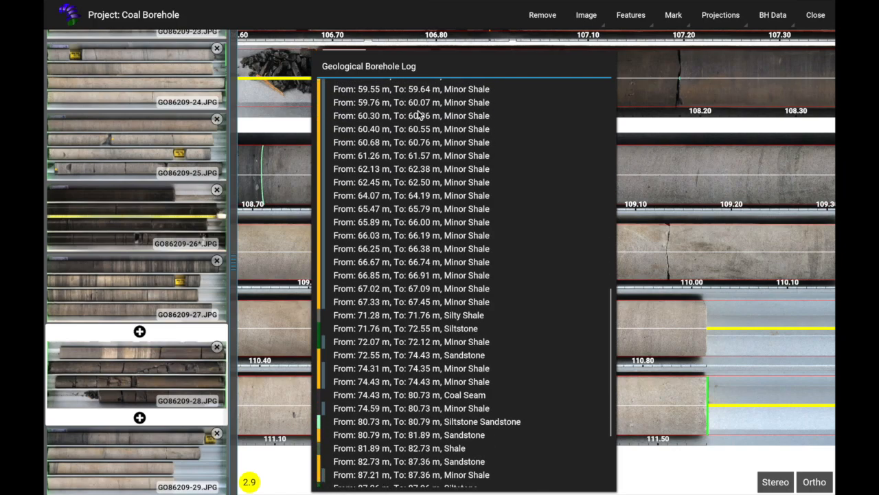
{"action": "scroll", "coordinate": [419, 115], "scroll_direction": "down", "scroll_amount": 3}
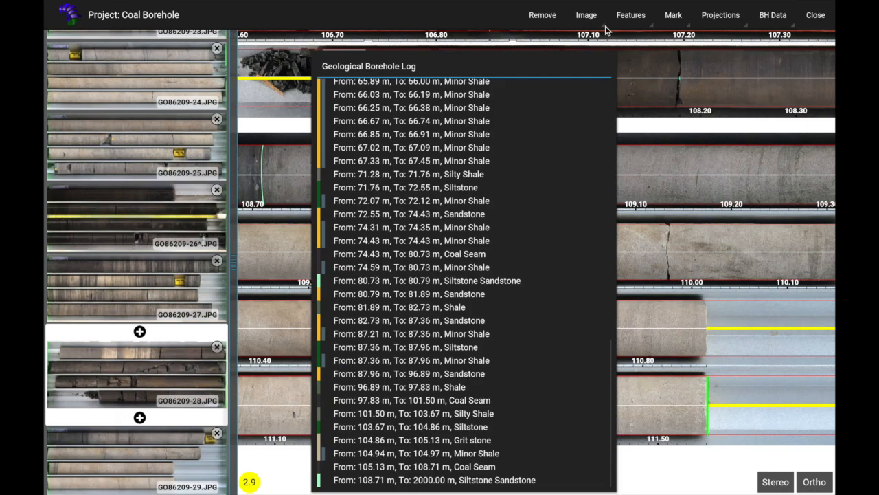
{"action": "left_click", "coordinate": [634, 60]}
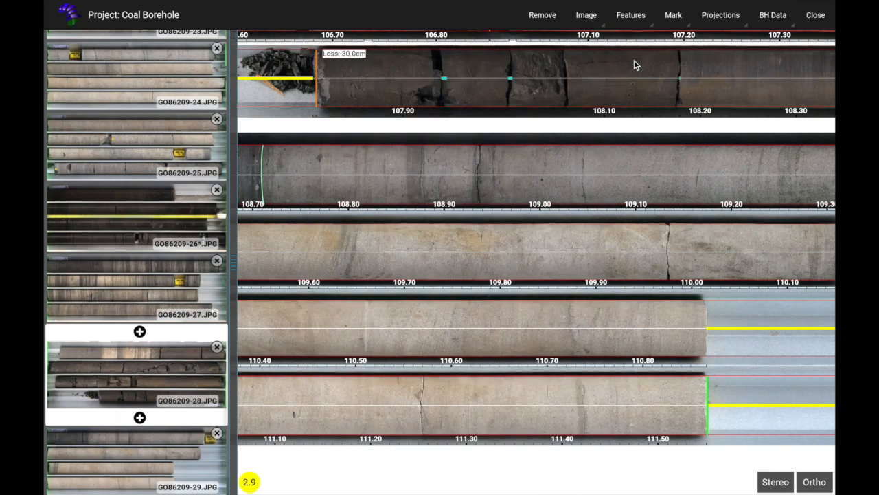
- Set up a borehole data export with only the Geological & Lithological Log enabled, turning off run, interval, feature, core break, survey and dictionary data
{"action": "left_click", "coordinate": [765, 19]}
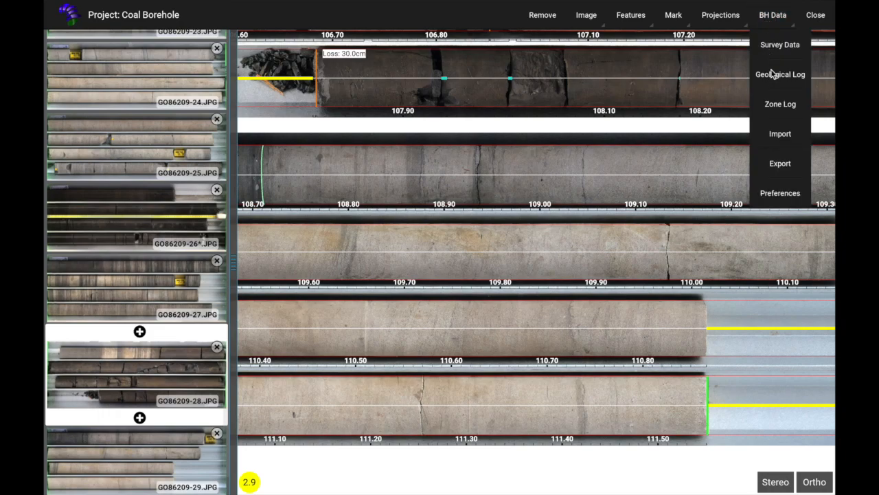
{"action": "left_click", "coordinate": [779, 166]}
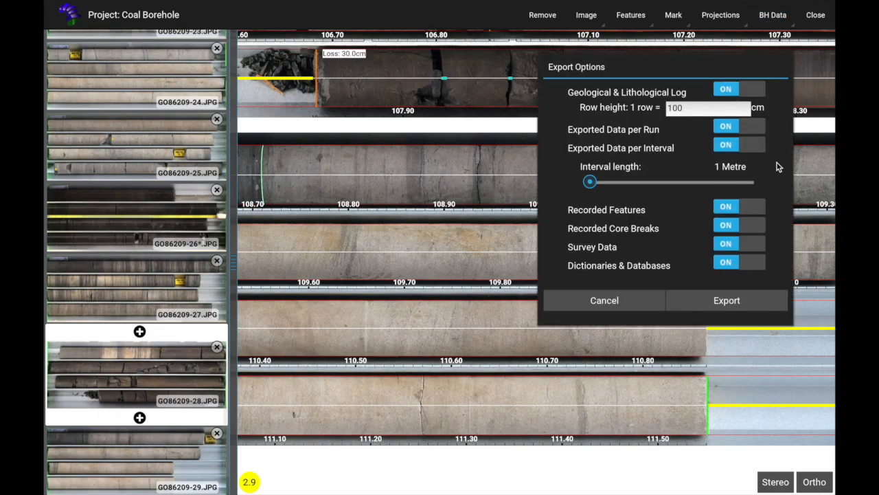
{"action": "left_click", "coordinate": [730, 130]}
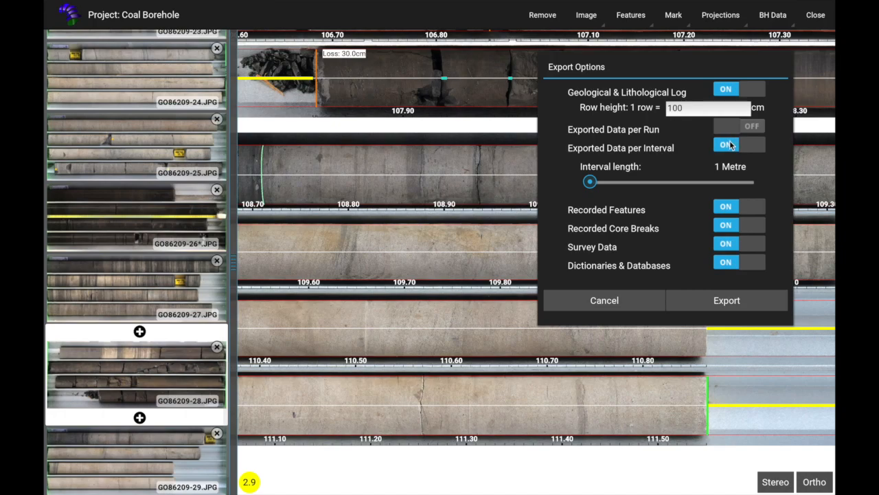
{"action": "left_click", "coordinate": [729, 147]}
{"action": "left_click", "coordinate": [729, 209]}
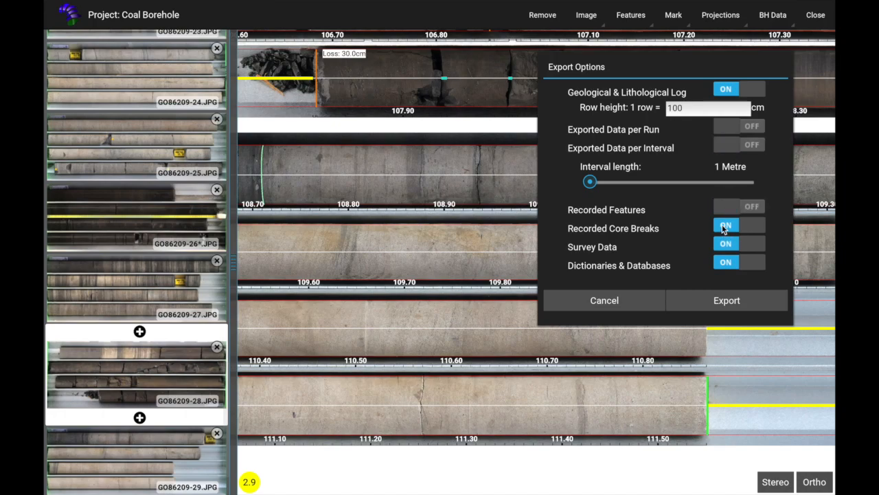
{"action": "left_click", "coordinate": [723, 229]}
{"action": "left_click", "coordinate": [728, 245]}
{"action": "left_click", "coordinate": [729, 263]}
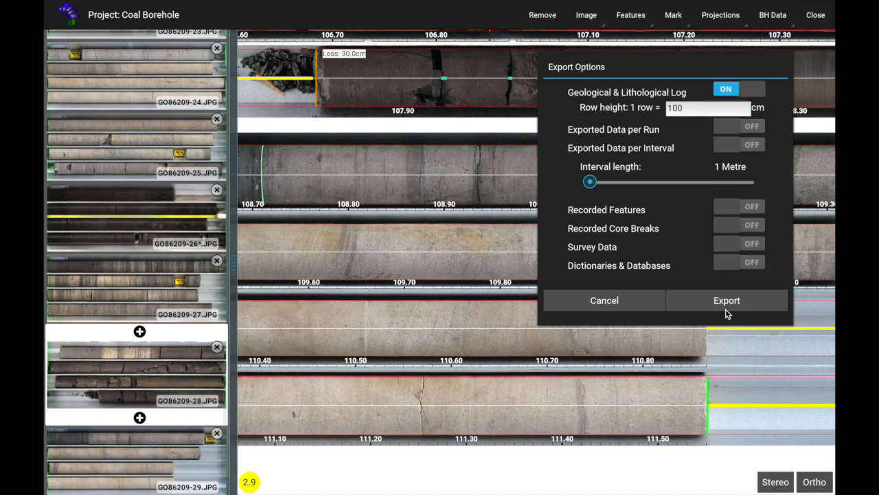
- Export the log to the Coal Borehole folder on the Desktop, choosing the existing file name Coal Borehole - Geological log.xlsx
{"action": "left_click", "coordinate": [726, 301]}
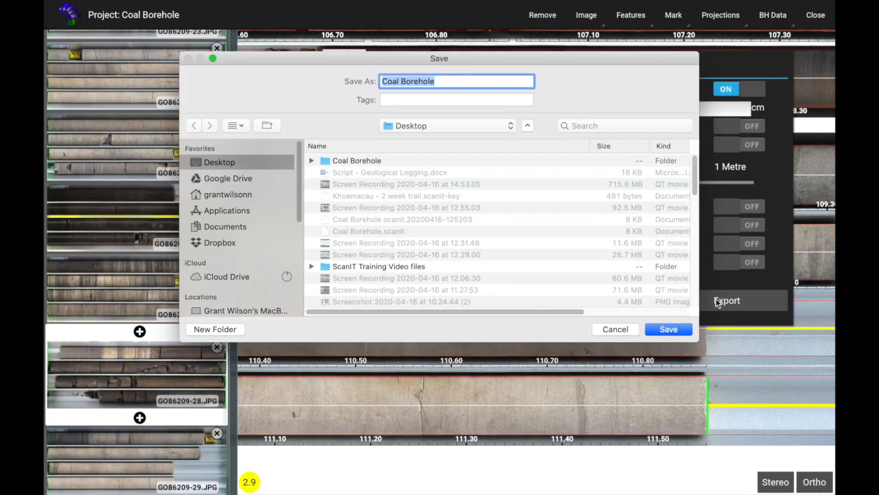
{"action": "double_click", "coordinate": [354, 162]}
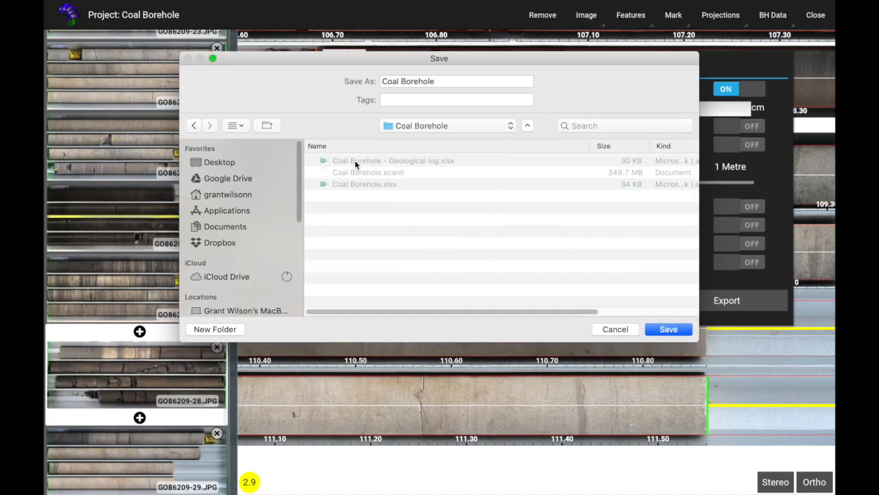
{"action": "left_click", "coordinate": [418, 161]}
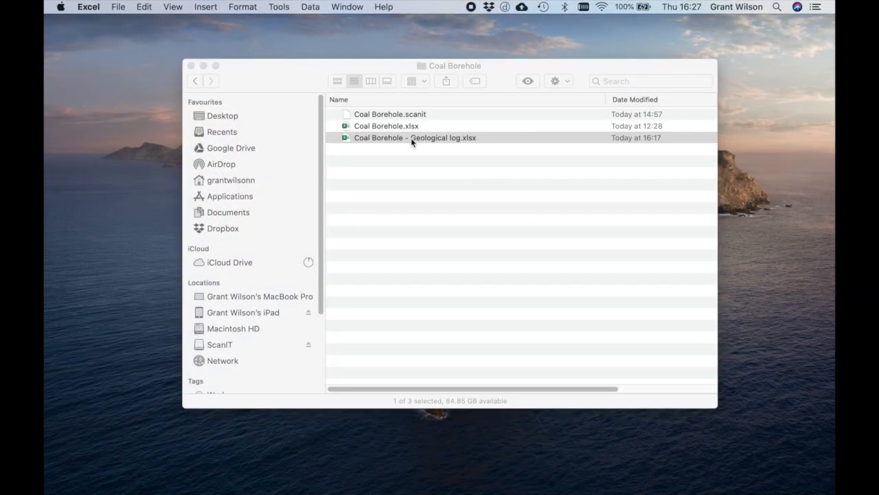
- Open Coal Borehole - Geological log.xlsx in Excel and select the borehole details block at the head of the GEOLOGICAL LOG sheet
{"action": "double_click", "coordinate": [411, 137]}
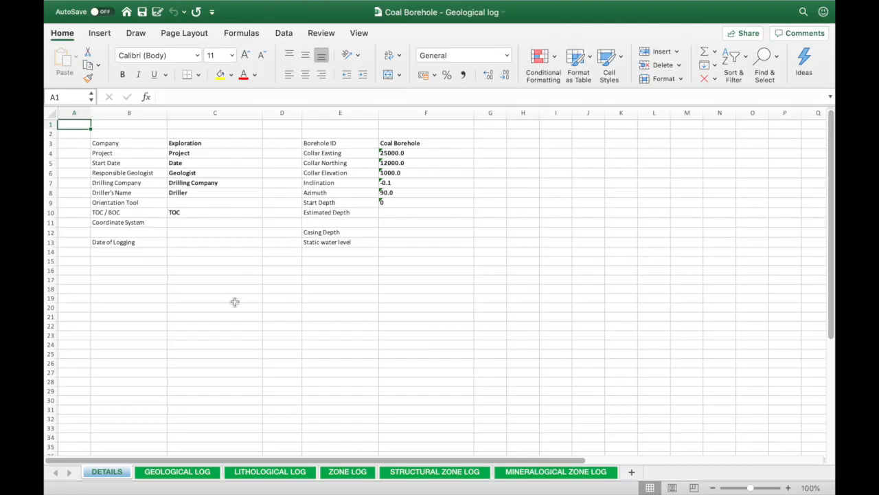
{"action": "left_click", "coordinate": [173, 472]}
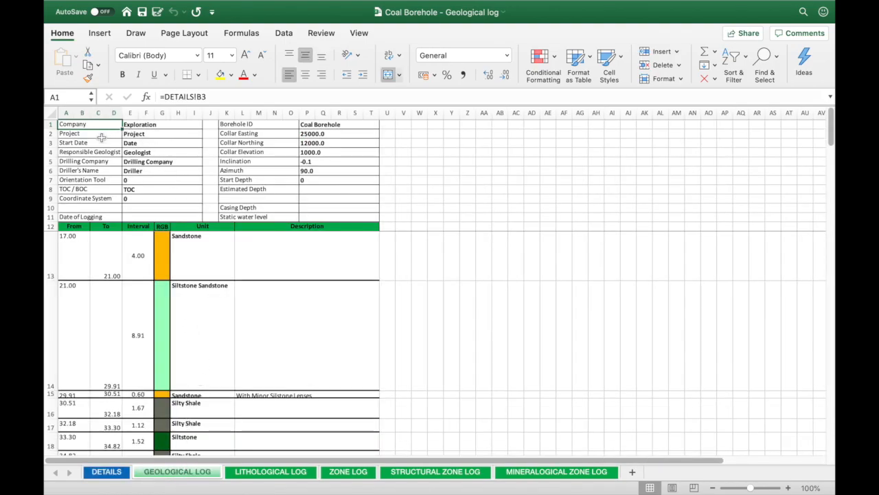
{"action": "left_click_drag", "start_coordinate": [99, 124], "coordinate": [304, 222]}
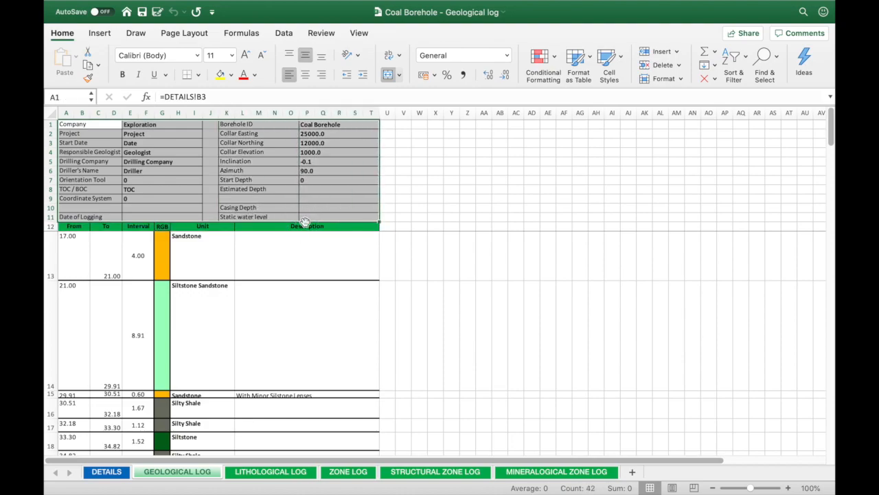
- Examine the depth intervals, colours, units and descriptions in the GEOLOGICAL LOG sheet down to the Sandstone below 87.96 m
{"action": "scroll", "coordinate": [222, 312], "scroll_direction": "down", "scroll_amount": 10}
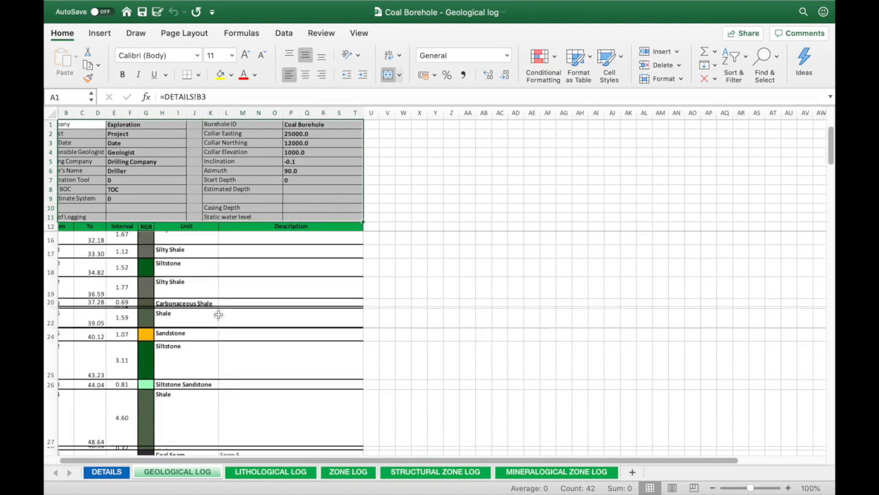
{"action": "scroll", "coordinate": [211, 322], "scroll_direction": "down", "scroll_amount": 5}
{"action": "scroll", "coordinate": [210, 322], "scroll_direction": "down", "scroll_amount": 8}
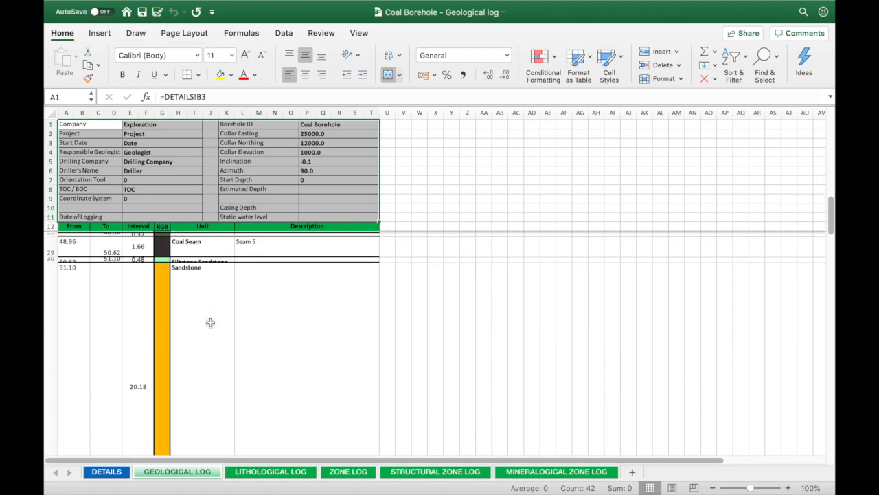
{"action": "scroll", "coordinate": [211, 322], "scroll_direction": "right", "scroll_amount": 1}
{"action": "scroll", "coordinate": [210, 323], "scroll_direction": "left", "scroll_amount": 1}
{"action": "scroll", "coordinate": [210, 322], "scroll_direction": "down", "scroll_amount": 10}
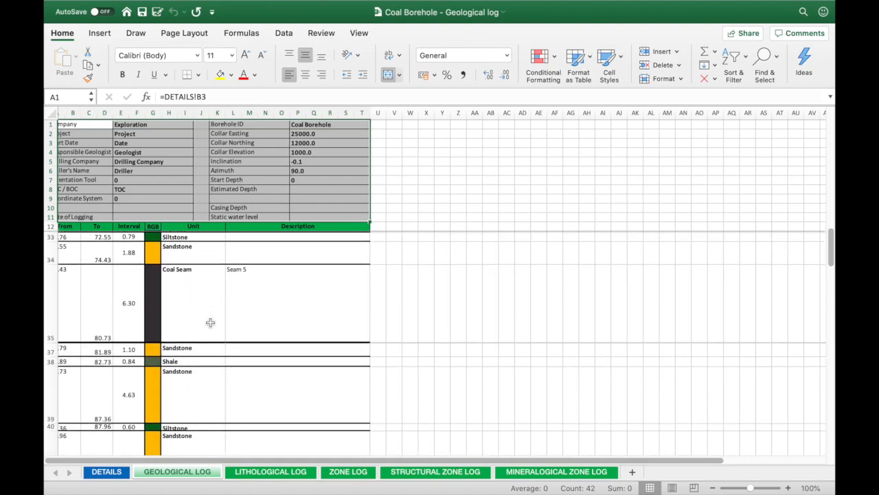